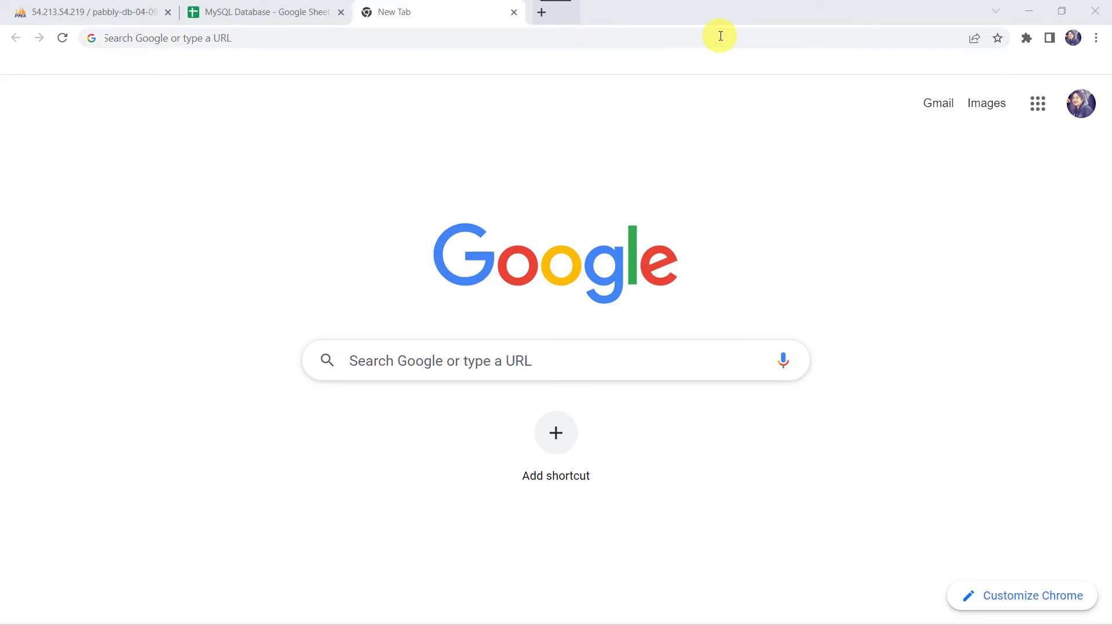
# Step: Go to pabbly.com, open the Pabbly Connect product page, sign in and launch Pabbly Connect
pyautogui.write('pabbly')
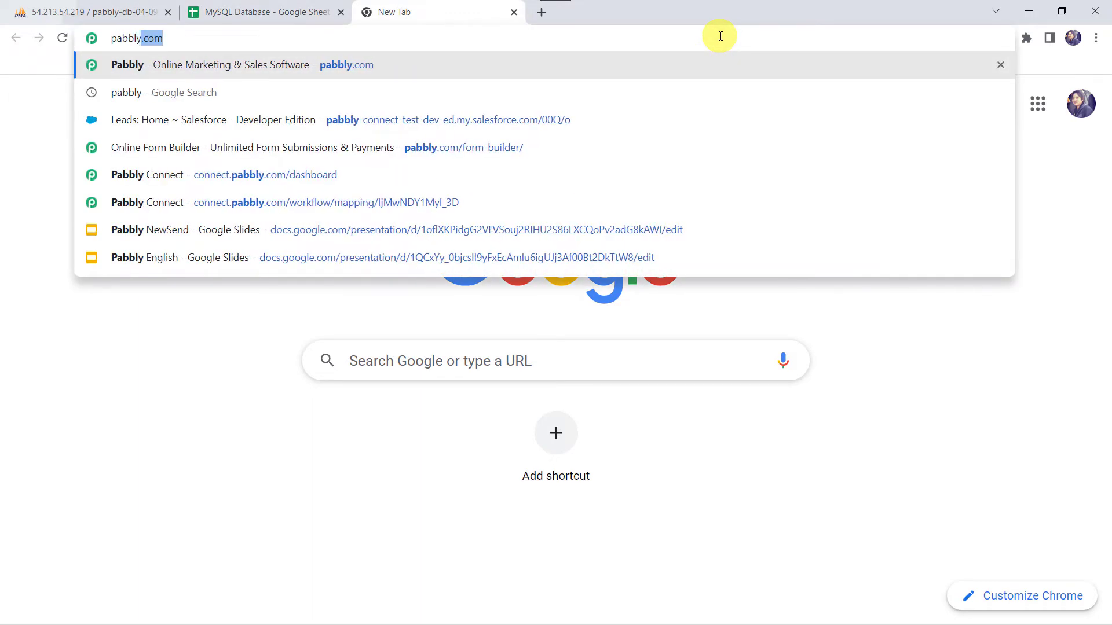
pyautogui.press('Return')
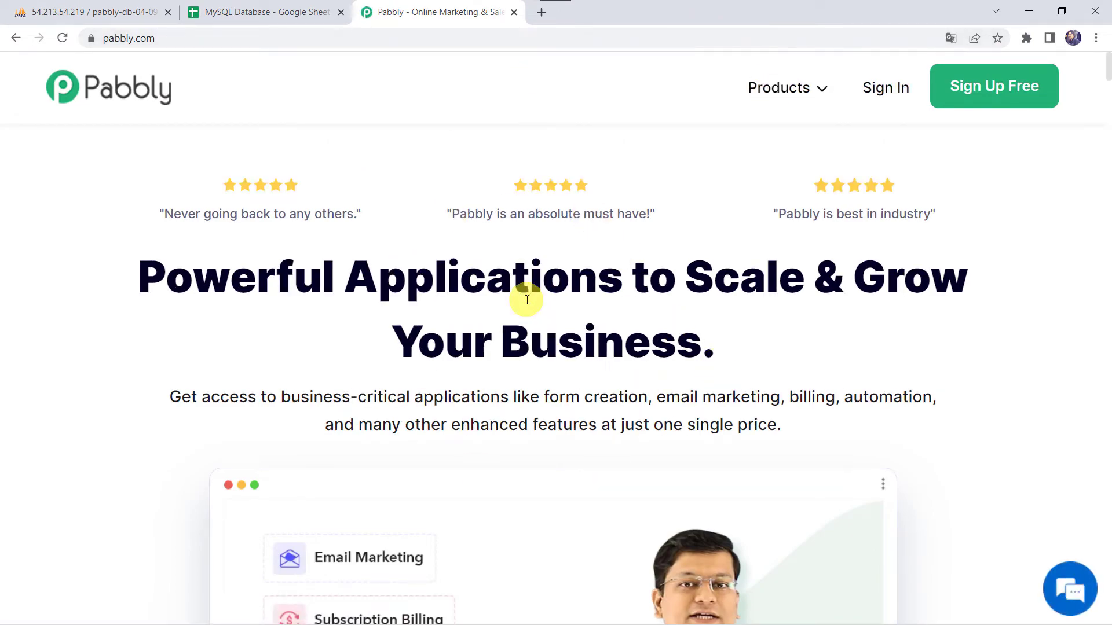
pyautogui.click(776, 90)
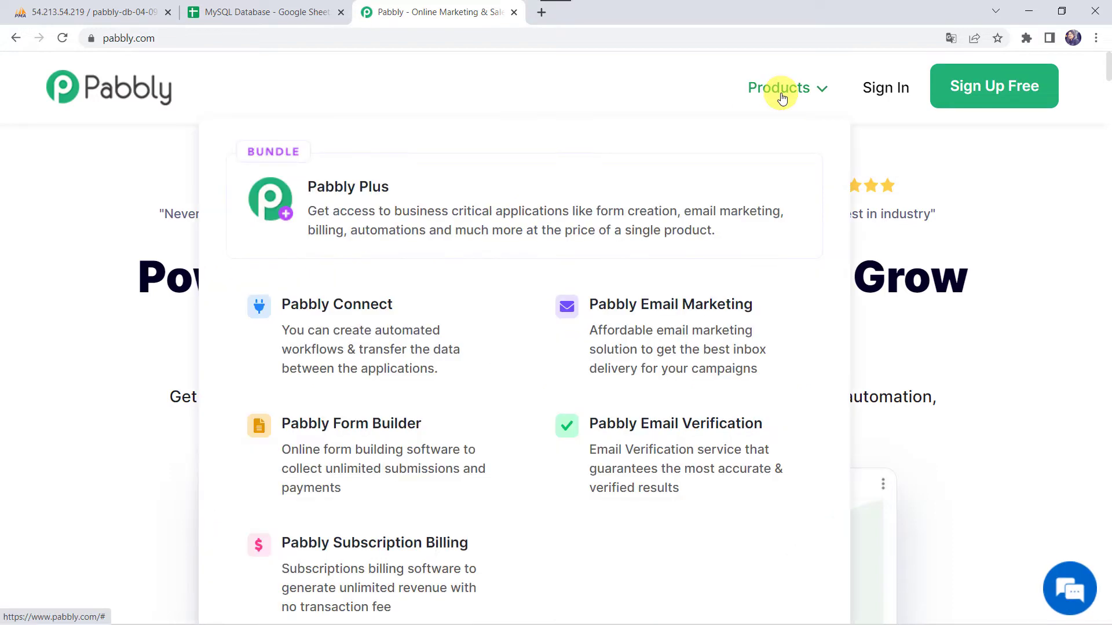
pyautogui.click(321, 348)
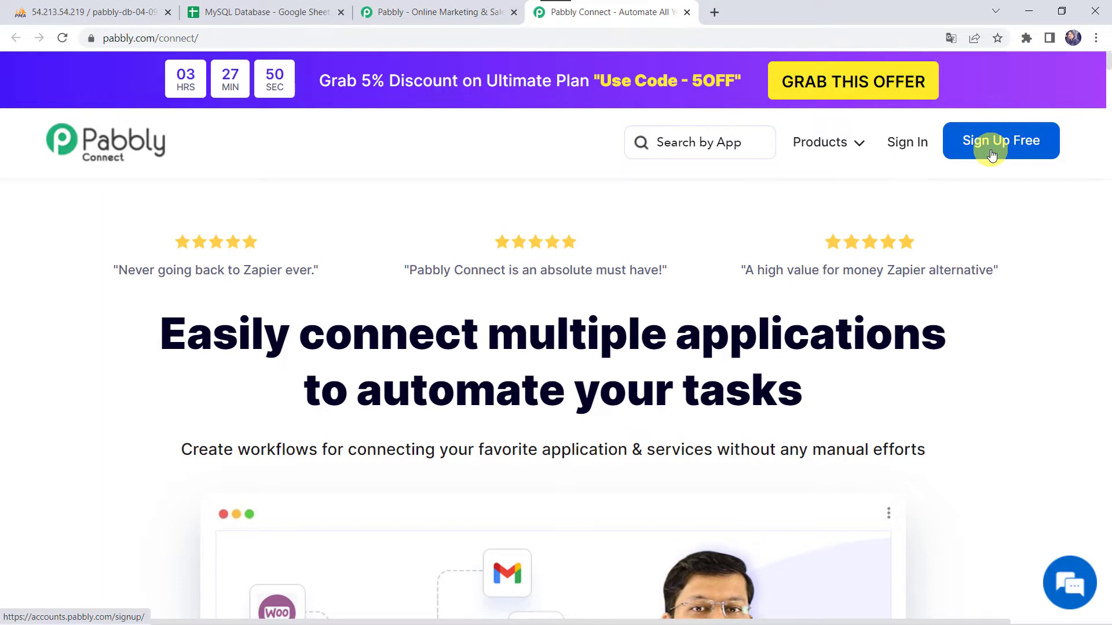
pyautogui.click(908, 145)
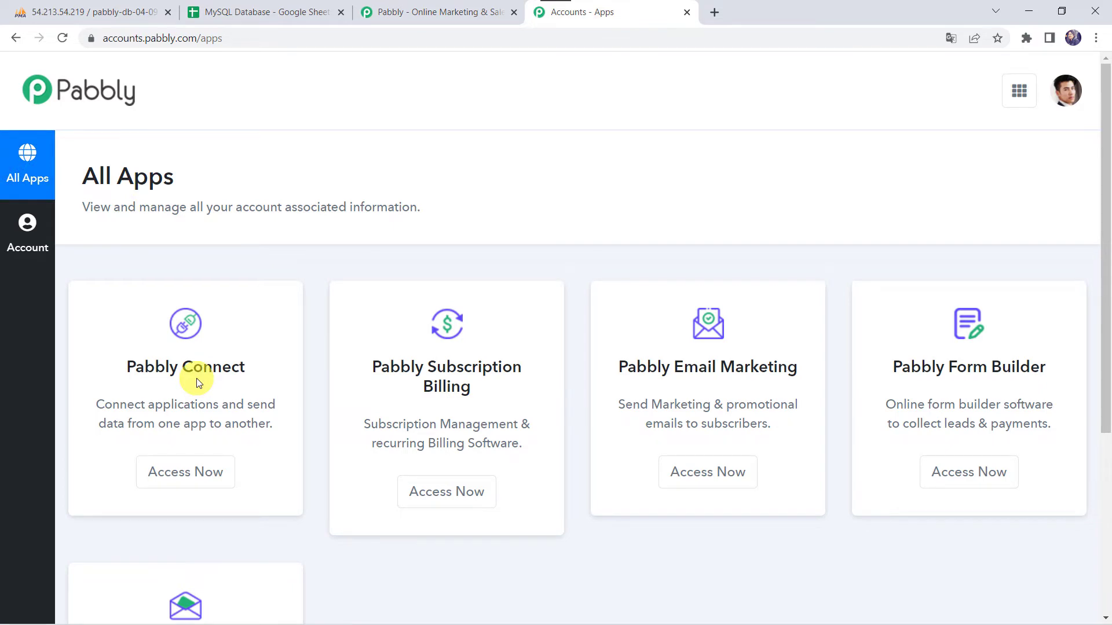
pyautogui.click(187, 472)
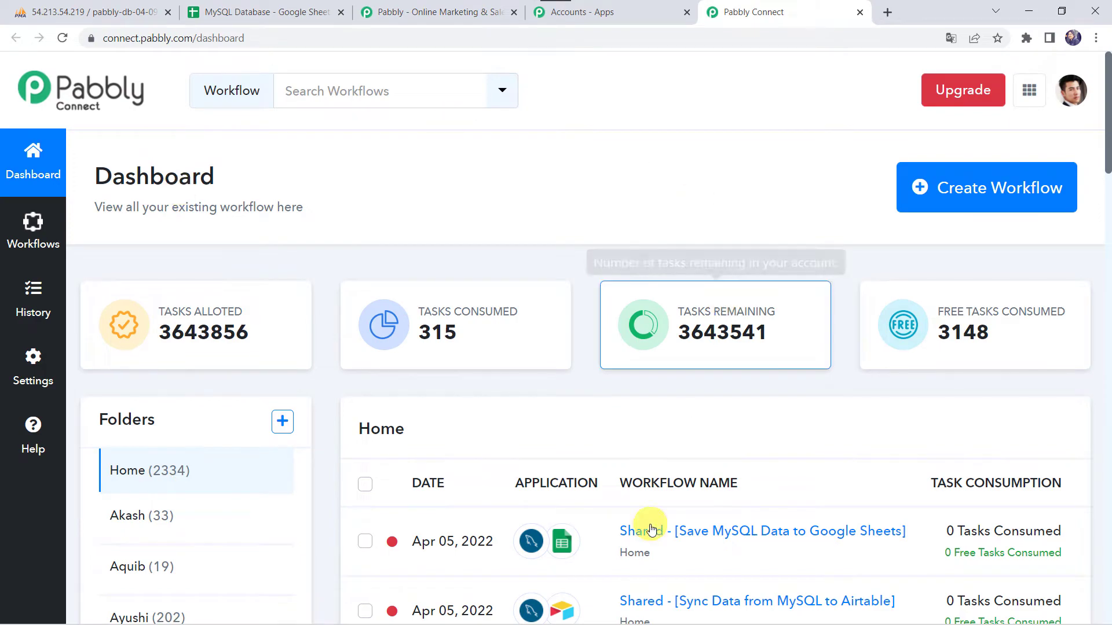
# Step: Create a new workflow named 'MySQL to Google Sheets Integration'
pyautogui.scroll(-6, 651, 526)
pyautogui.scroll(6, 643, 528)
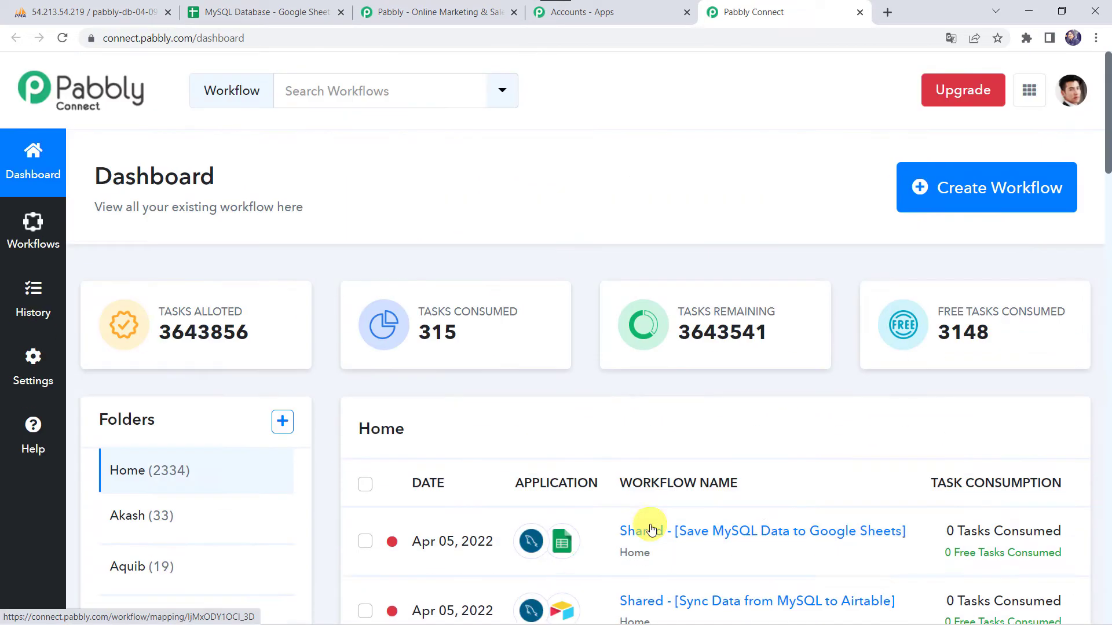
pyautogui.click(986, 190)
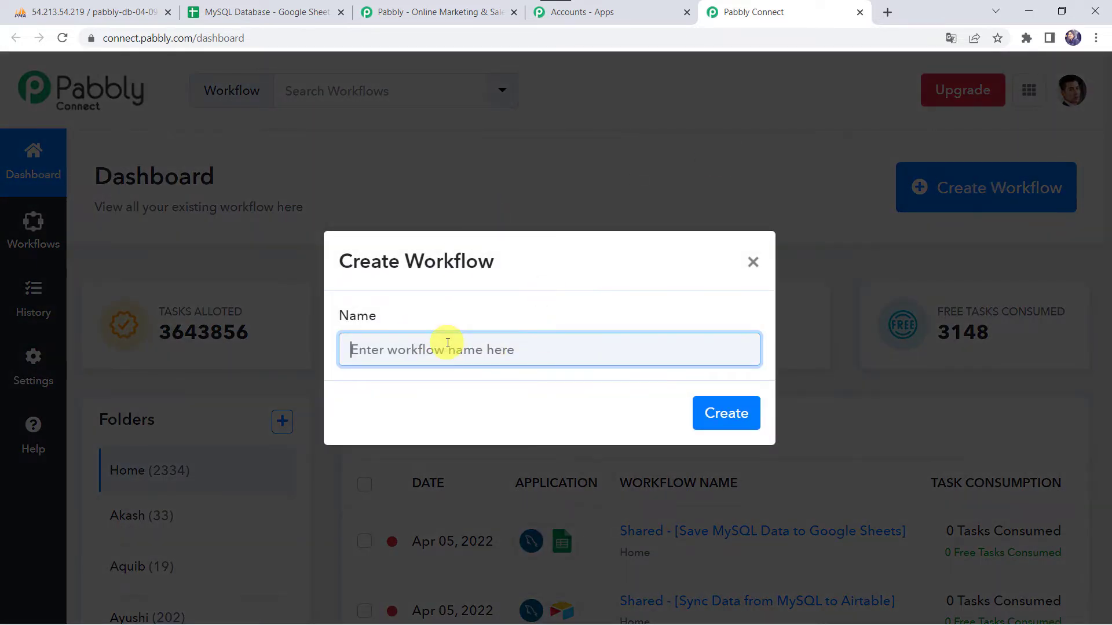
pyautogui.click(447, 342)
pyautogui.write('MySQL to Google Sheets Integration')
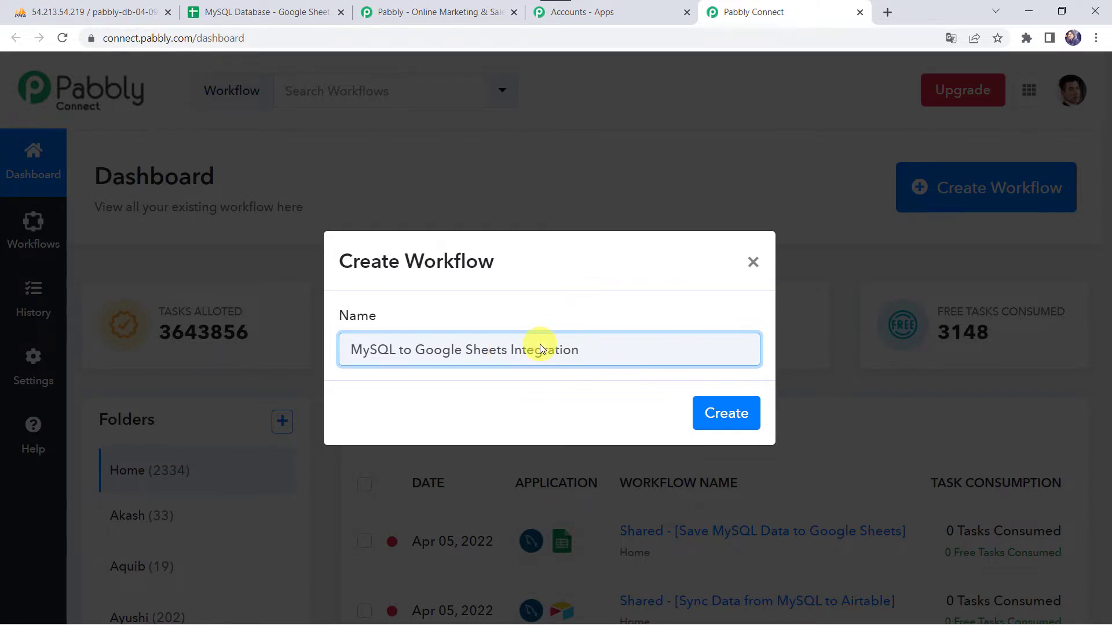
pyautogui.click(720, 412)
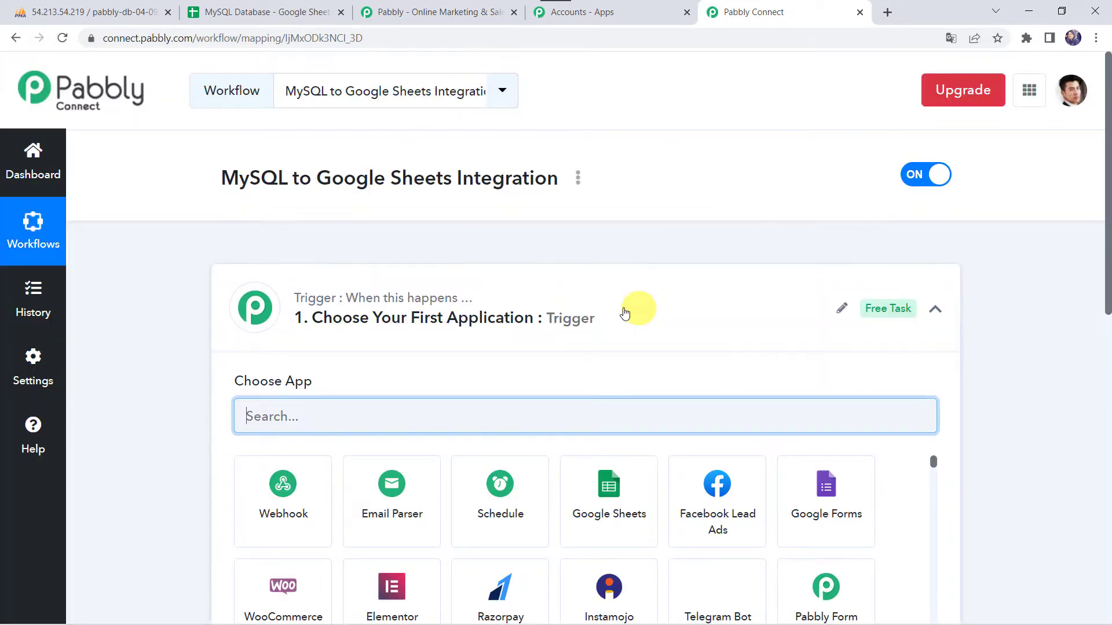
# Step: Search for and choose MySQL as the trigger app
pyautogui.click(605, 318)
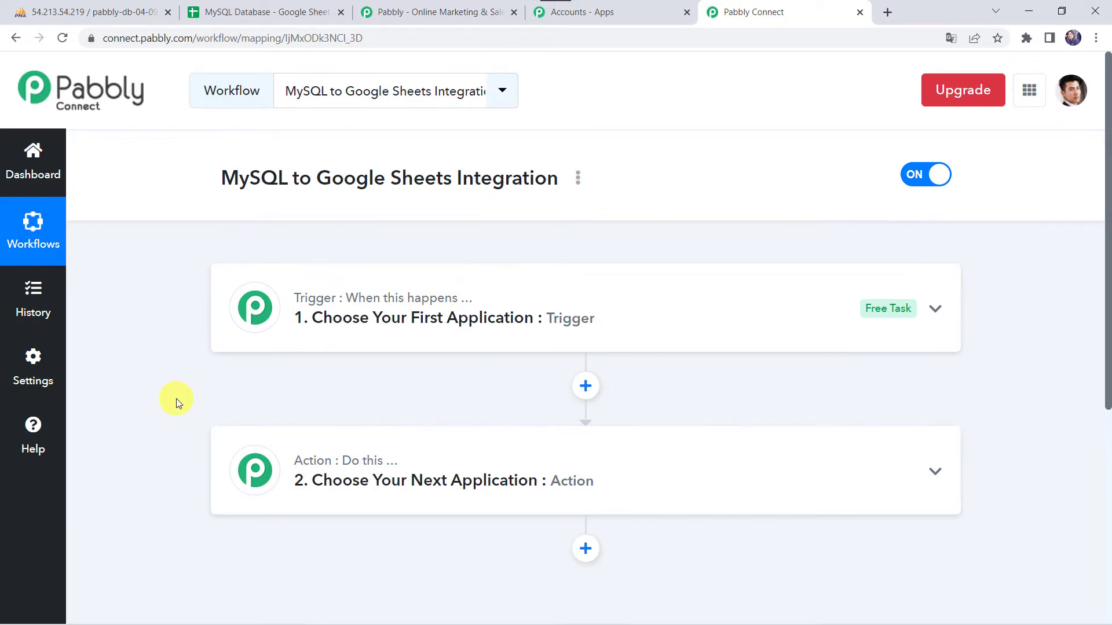
pyautogui.click(619, 295)
pyautogui.click(274, 417)
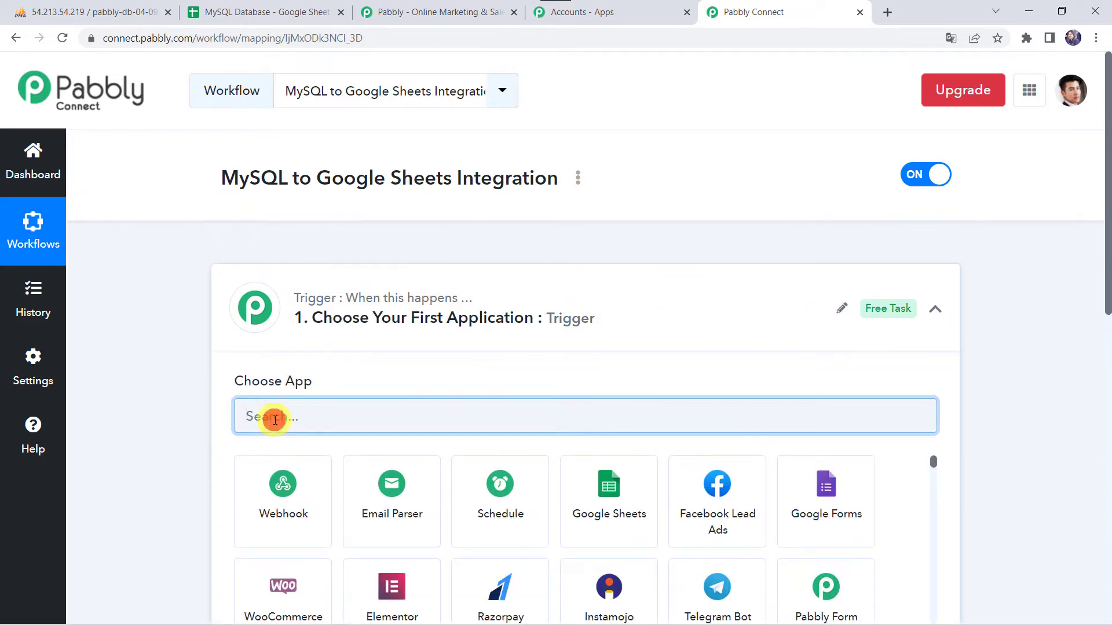
pyautogui.write('MySW')
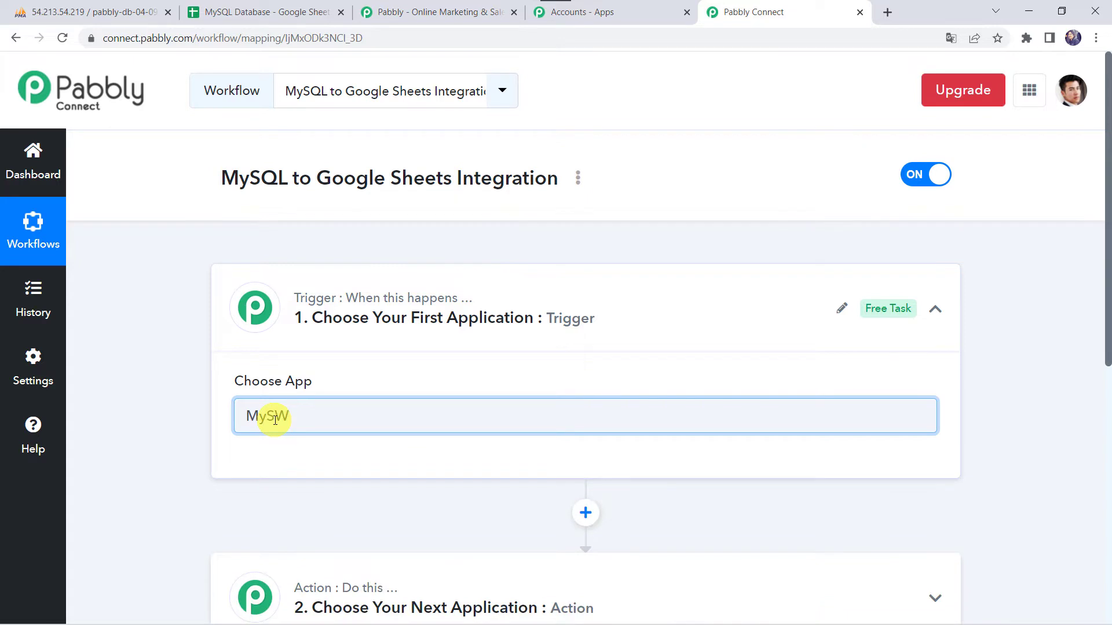
pyautogui.press('BackSpace')
pyautogui.write('Q')
pyautogui.click(282, 534)
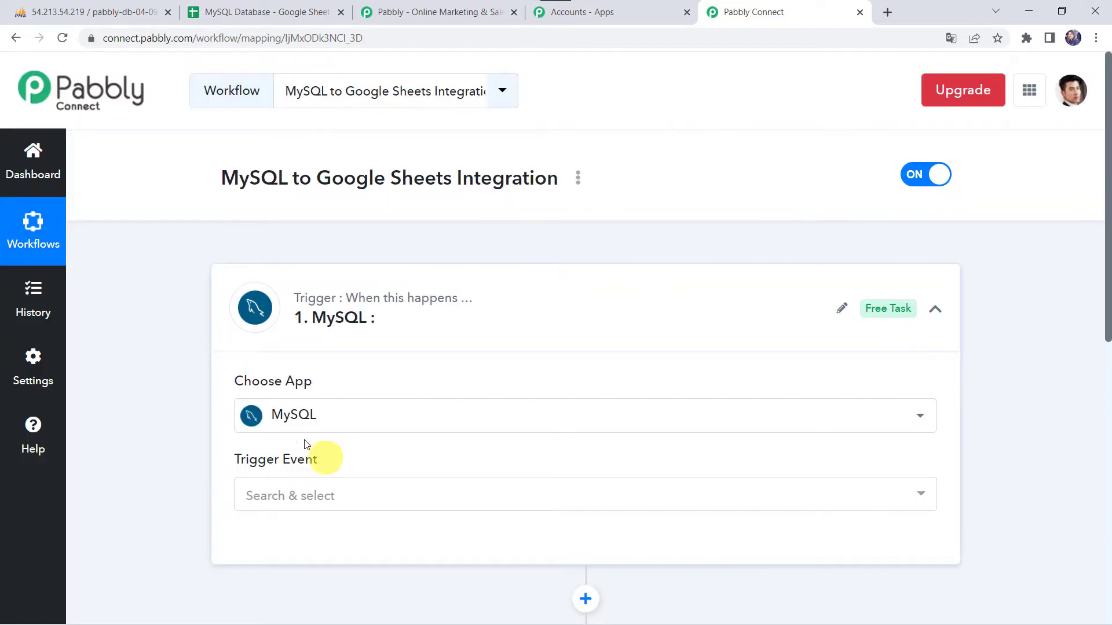
# Step: Set the trigger event to 'New Row in a Table' and start connecting a MySQL account
pyautogui.scroll(-1, 206, 434)
pyautogui.click(271, 429)
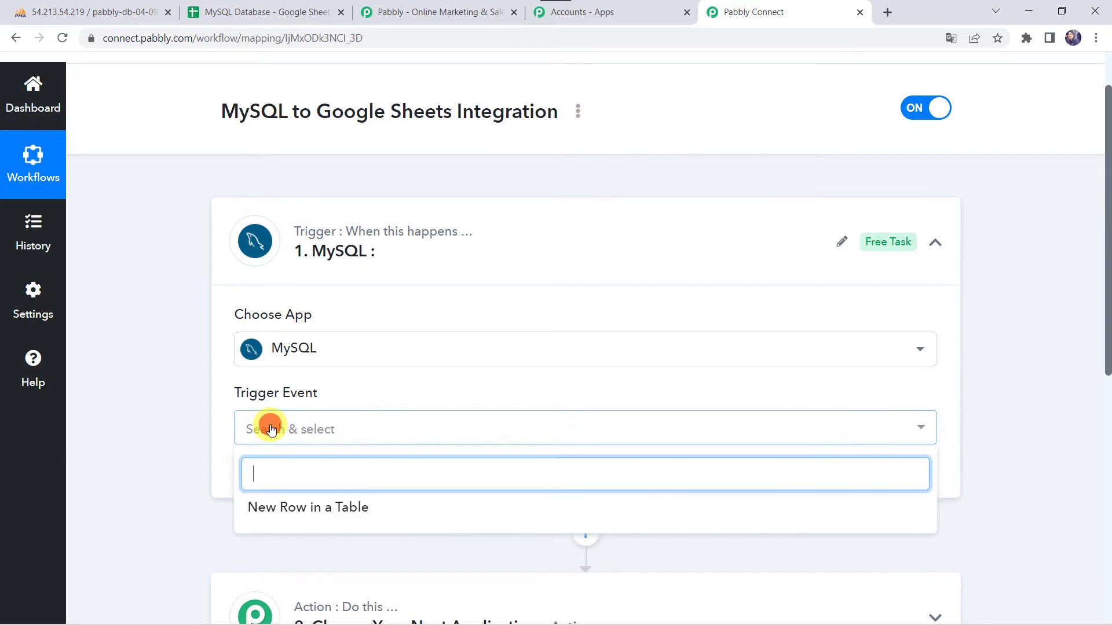
pyautogui.click(313, 507)
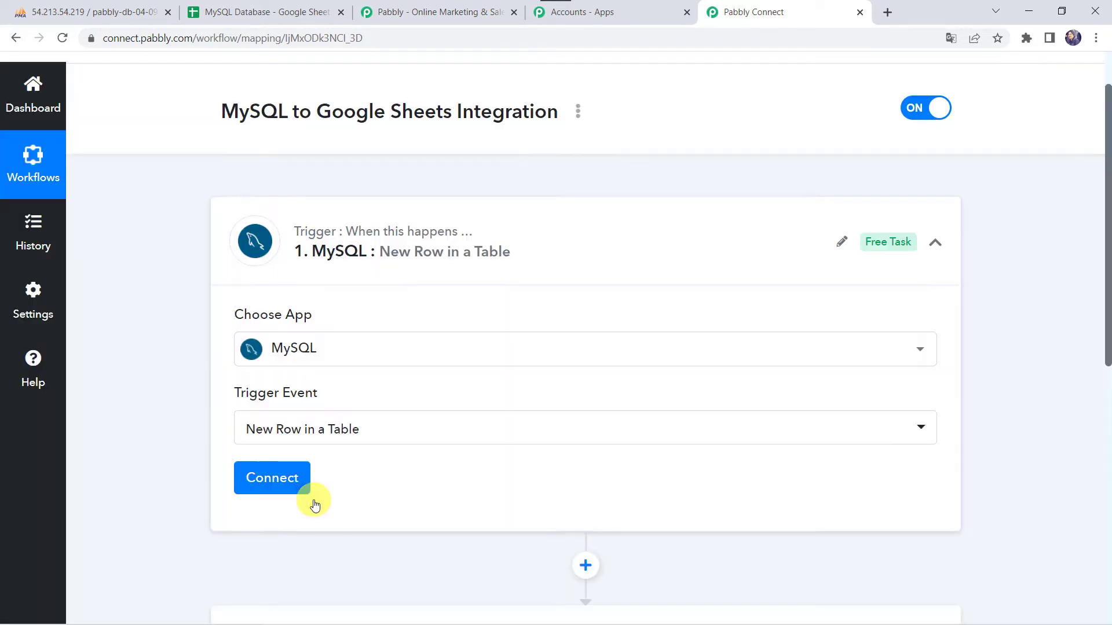
pyautogui.click(274, 478)
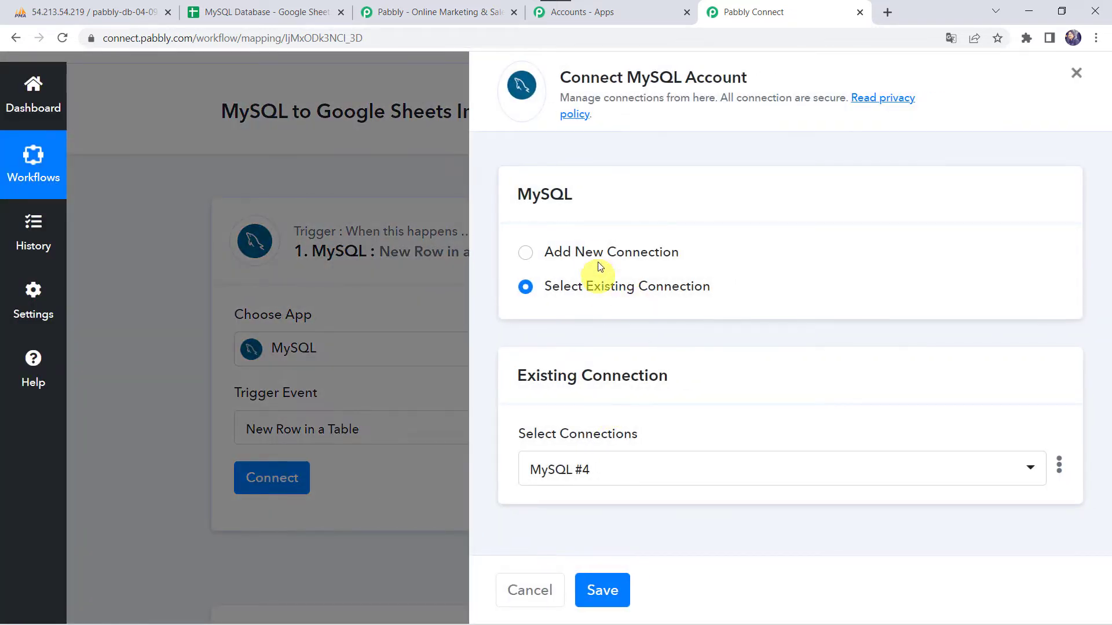
# Step: Add a new MySQL connection and fill in the saved database username and password
pyautogui.click(598, 258)
pyautogui.scroll(-3, 597, 258)
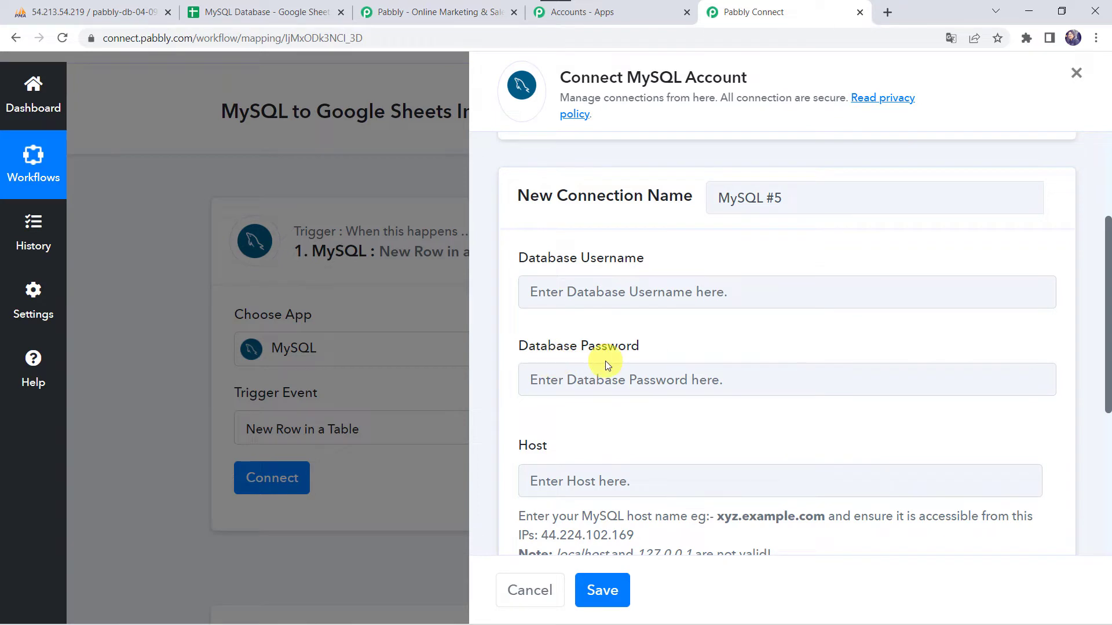
pyautogui.scroll(-2, 607, 365)
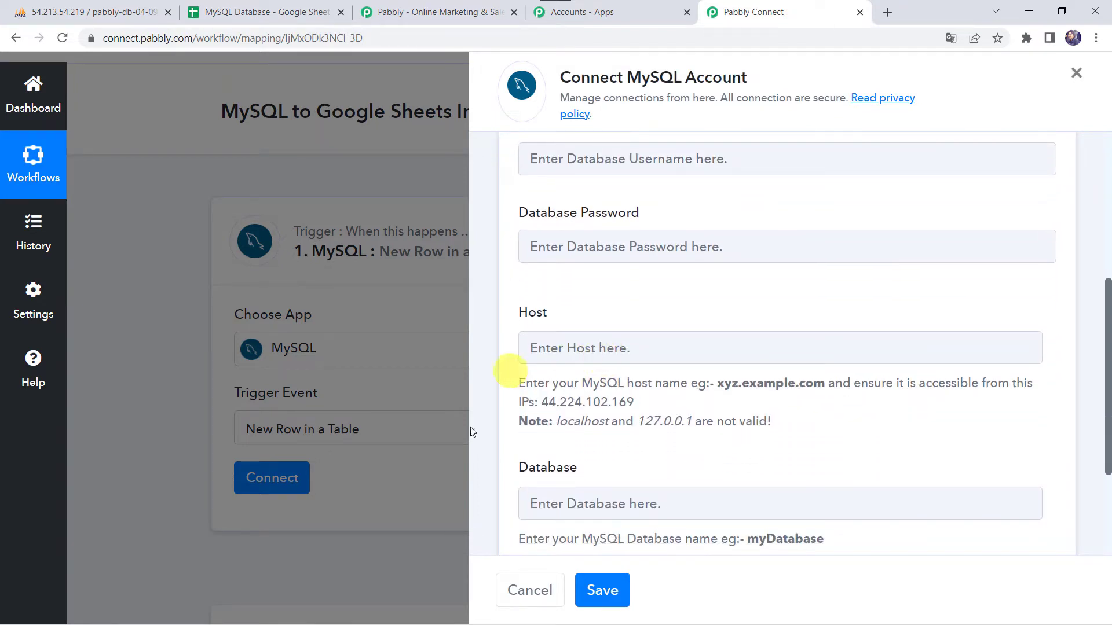
pyautogui.scroll(-2, 552, 496)
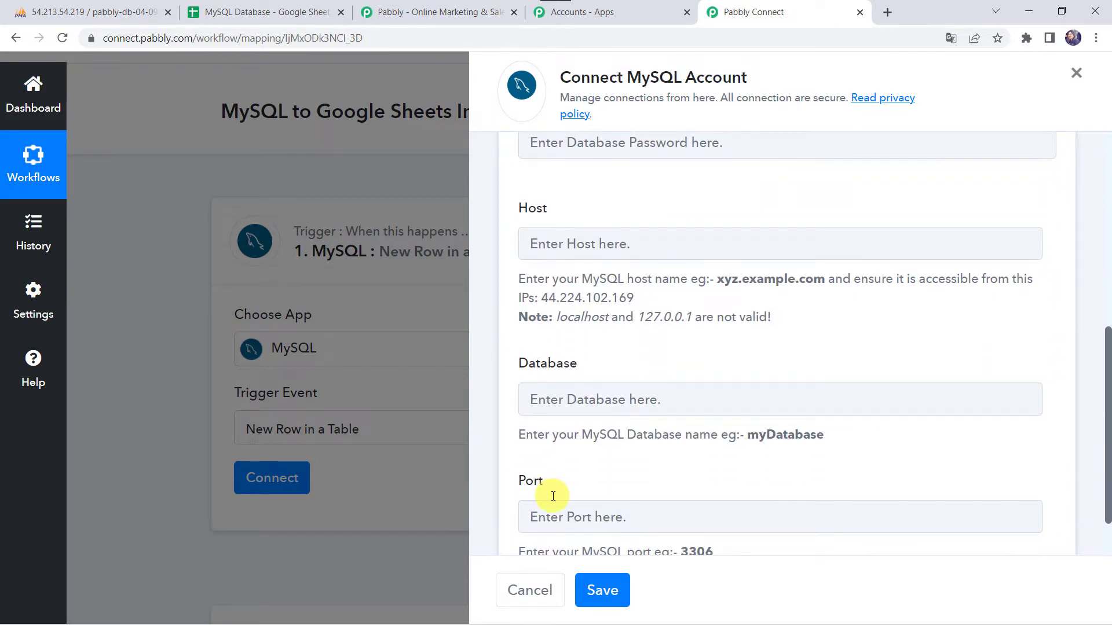
pyautogui.scroll(-1, 553, 496)
pyautogui.scroll(5, 580, 440)
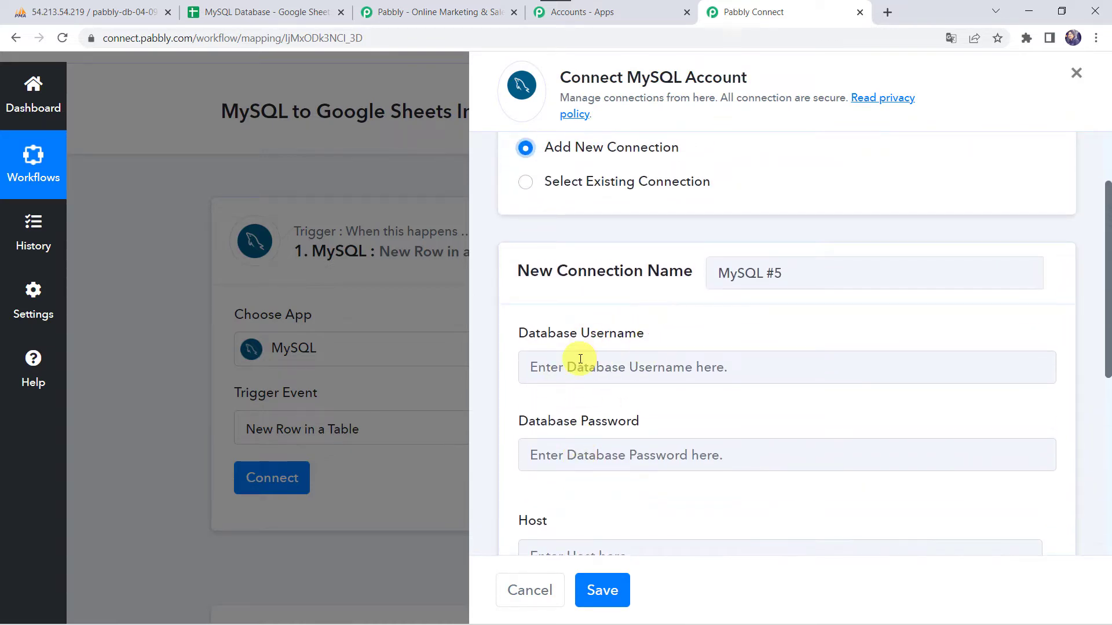
pyautogui.click(580, 359)
pyautogui.scroll(-2, 573, 348)
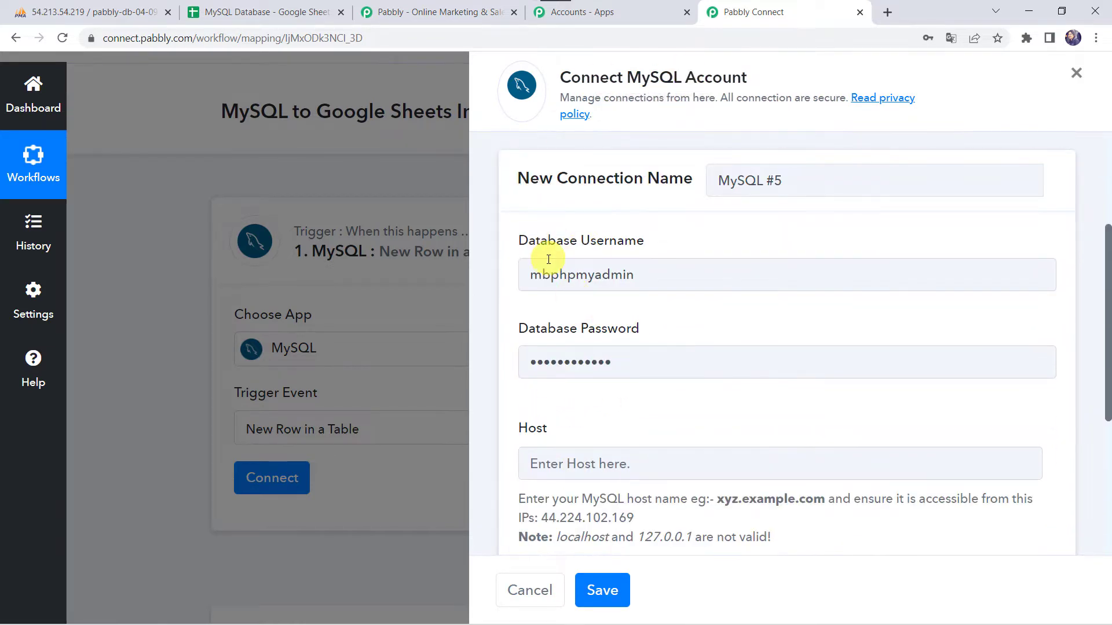
pyautogui.scroll(-3, 560, 354)
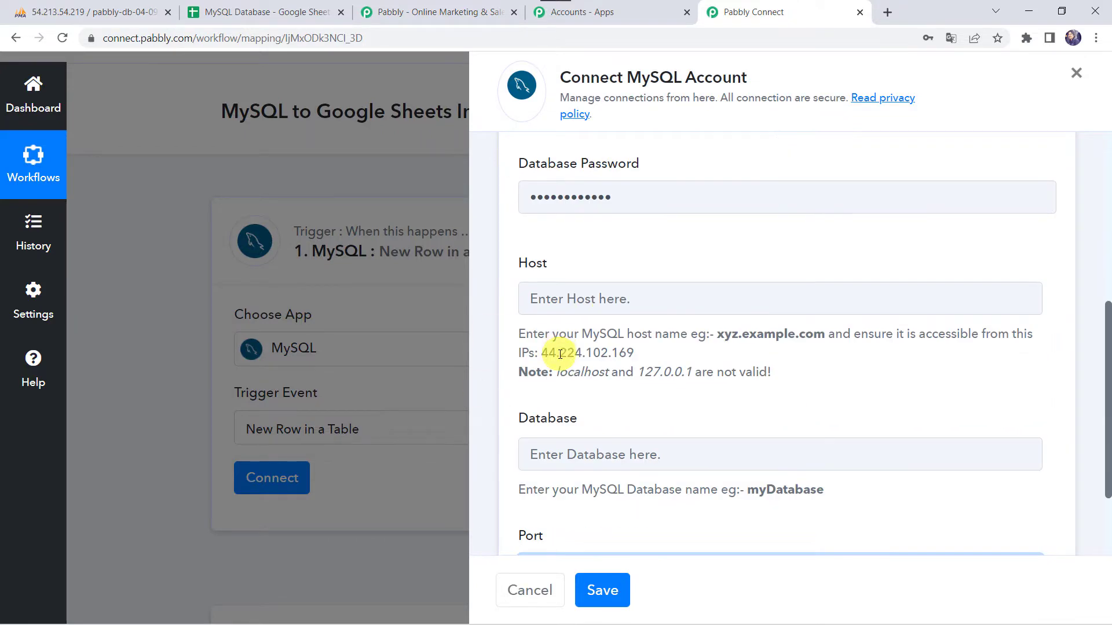
# Step: Copy the AWS RDS host from phpMyAdmin and paste it into the Host field
pyautogui.click(106, 8)
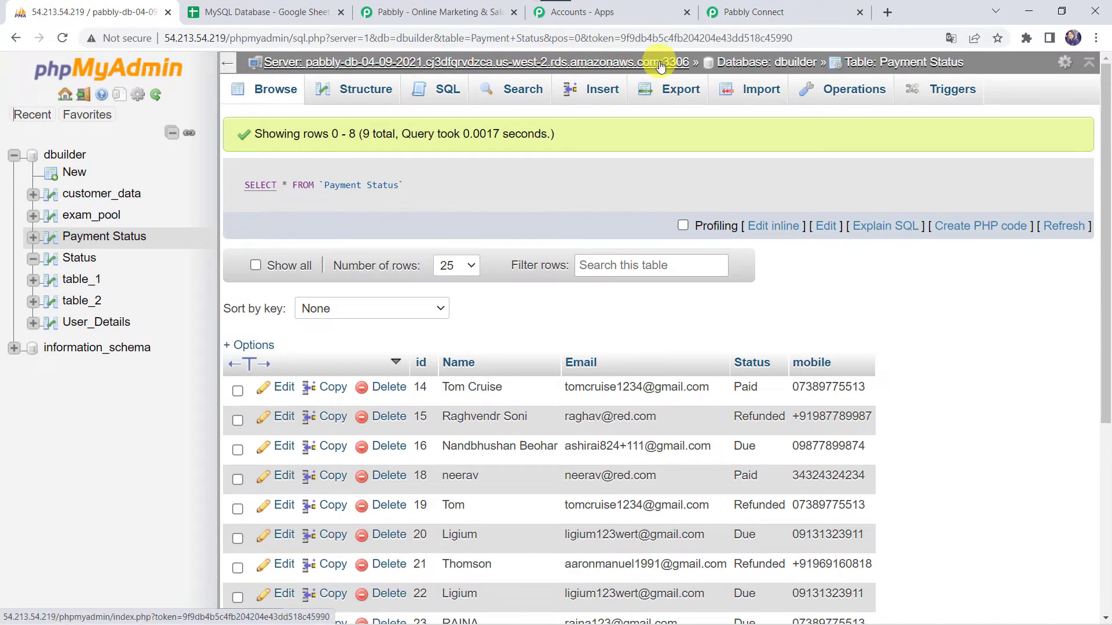
pyautogui.click(776, 12)
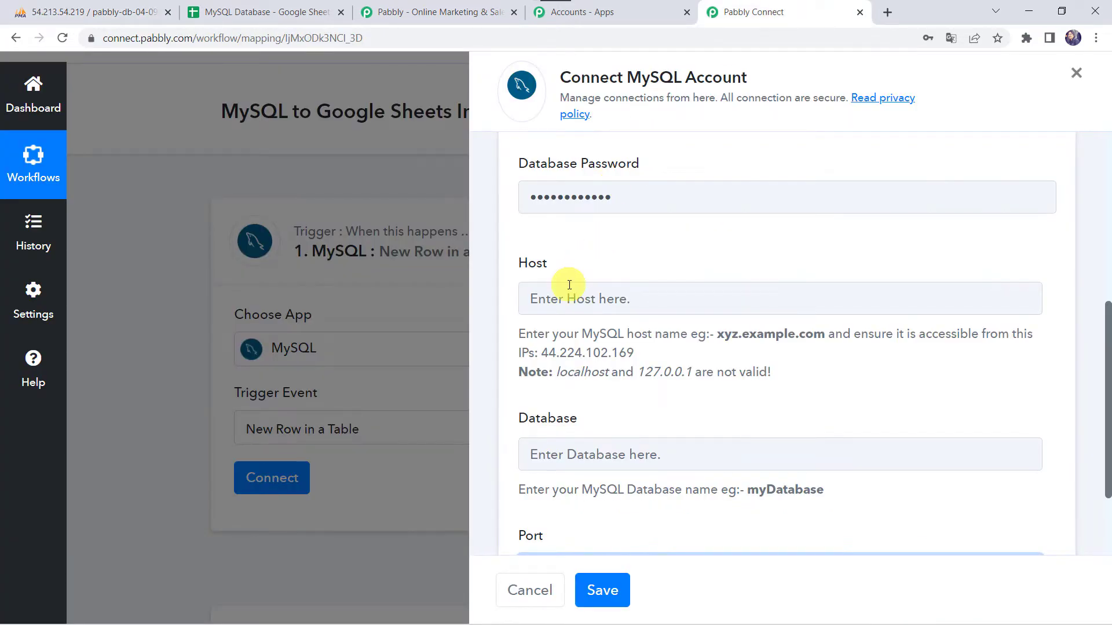
pyautogui.click(569, 285)
pyautogui.write('pabbly-db-04-09-2021.cj3dfqrvdzca.us-west-2.rds.amazonaws.com')
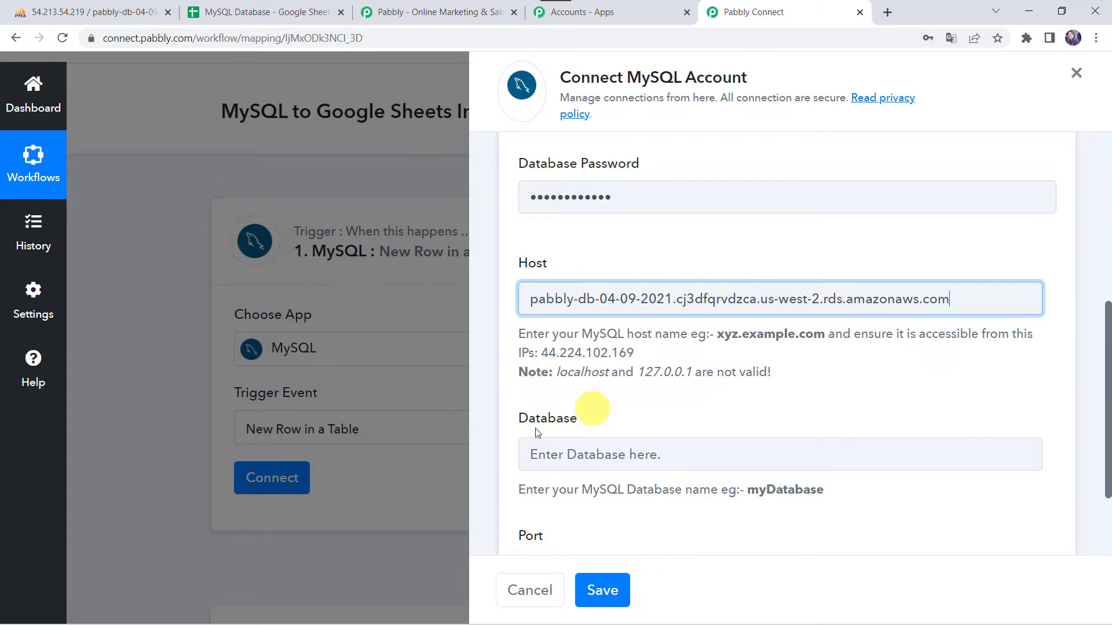
# Step: Enter database 'dbuilder' and port 3306, checking the values in phpMyAdmin
pyautogui.click(134, 11)
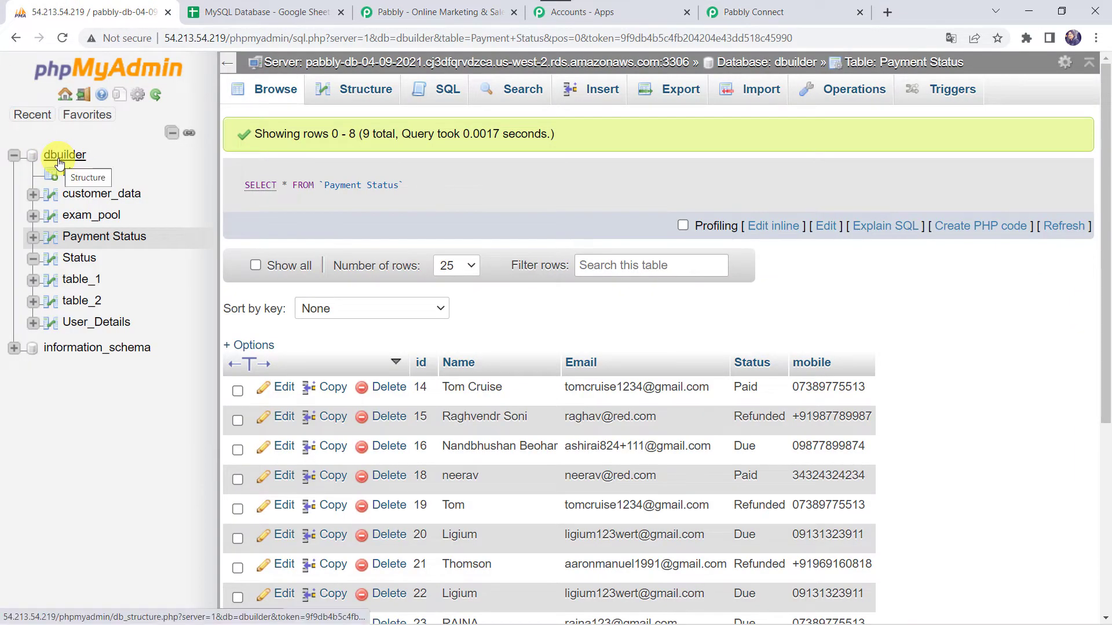
pyautogui.click(764, 8)
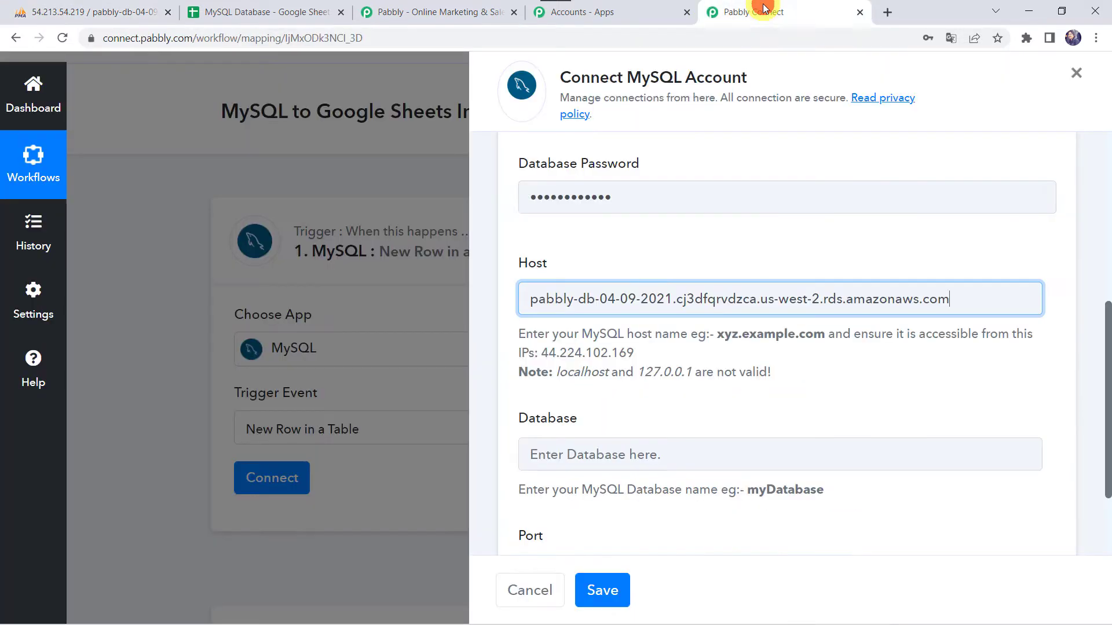
pyautogui.click(537, 454)
pyautogui.write('dbuilder')
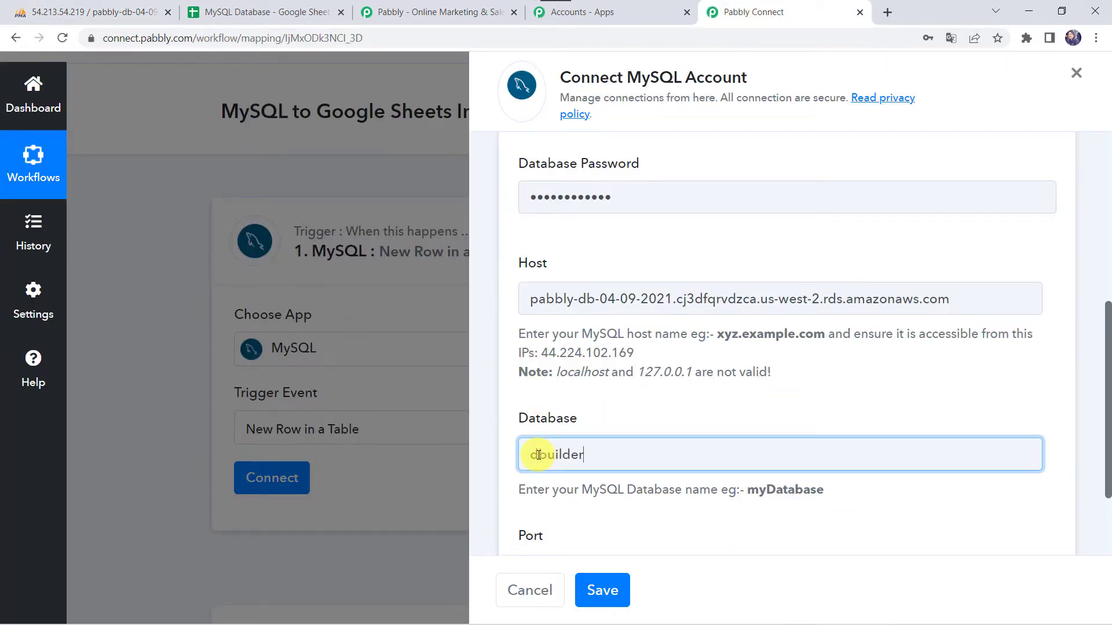
pyautogui.scroll(-2, 538, 454)
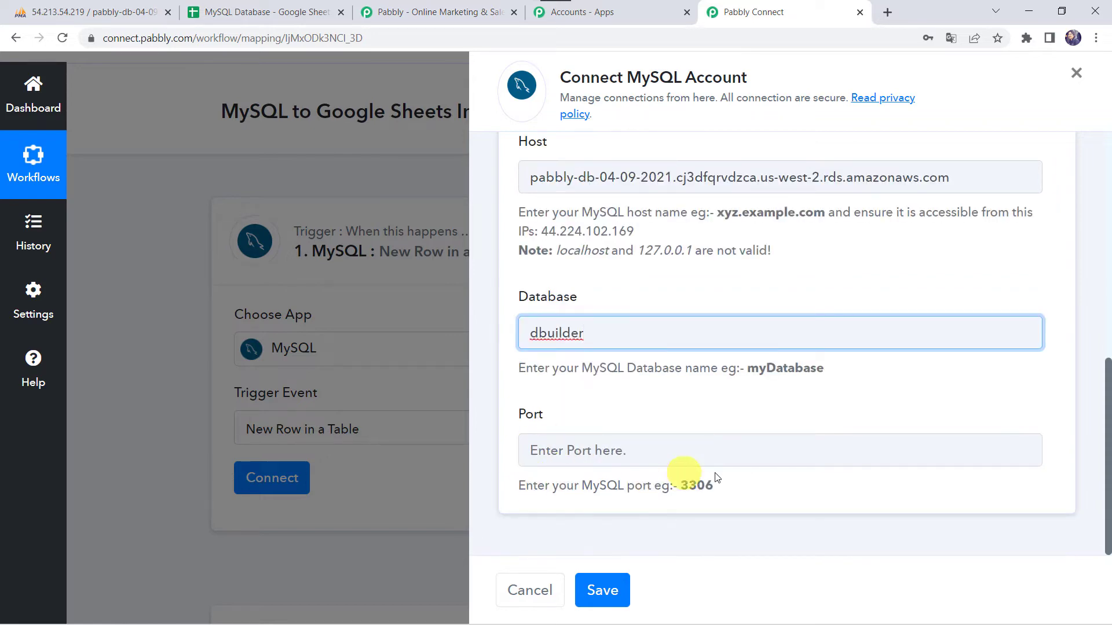
pyautogui.click(111, 8)
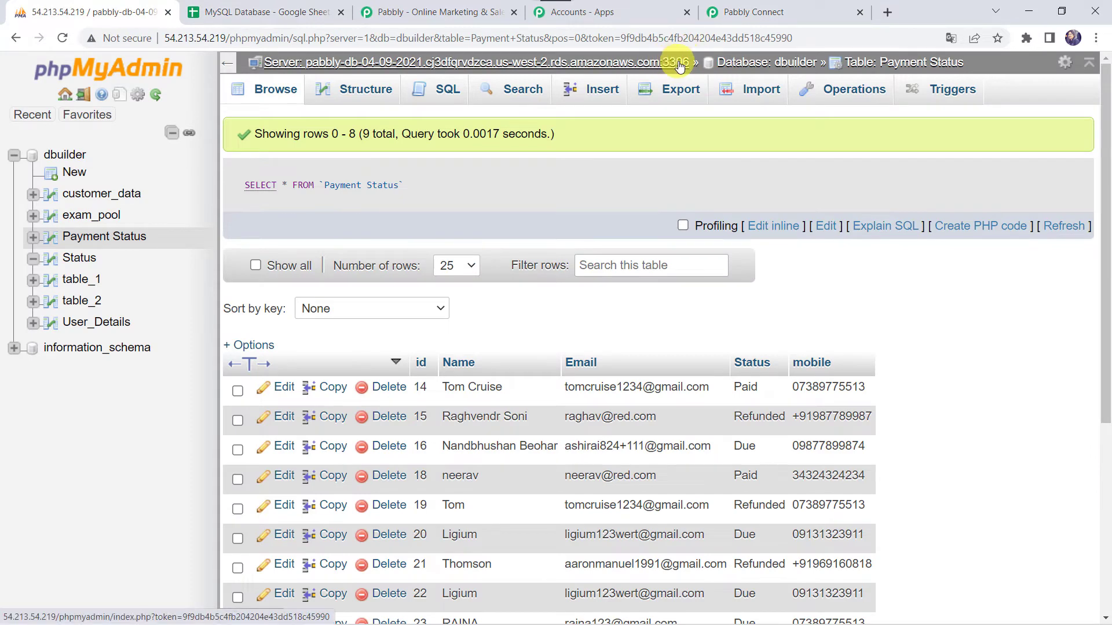
pyautogui.click(764, 20)
pyautogui.click(557, 444)
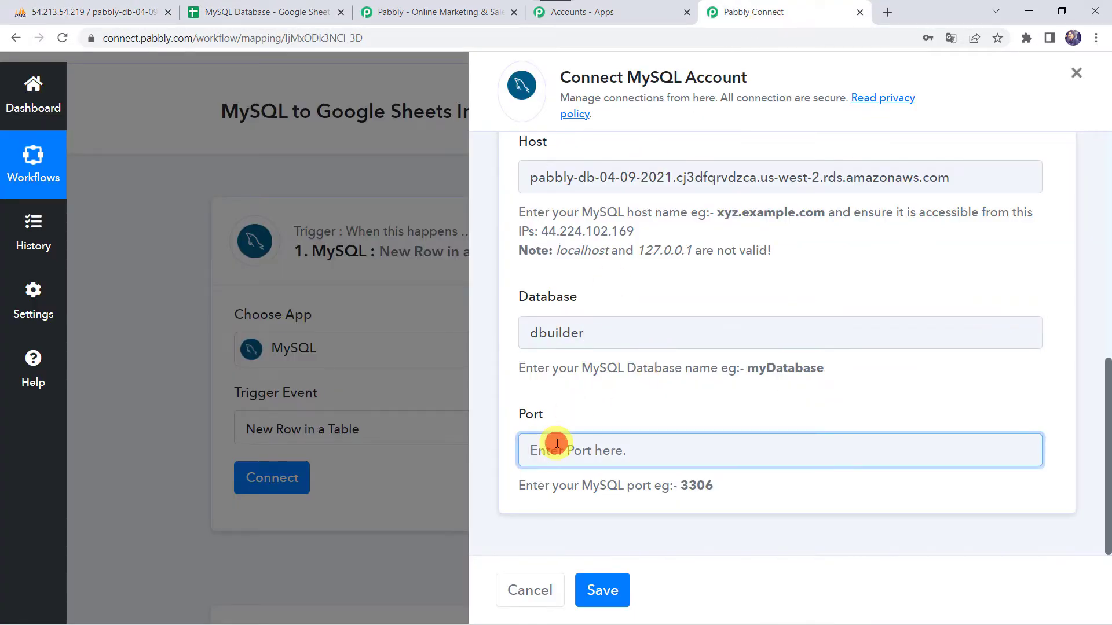
pyautogui.write('3306')
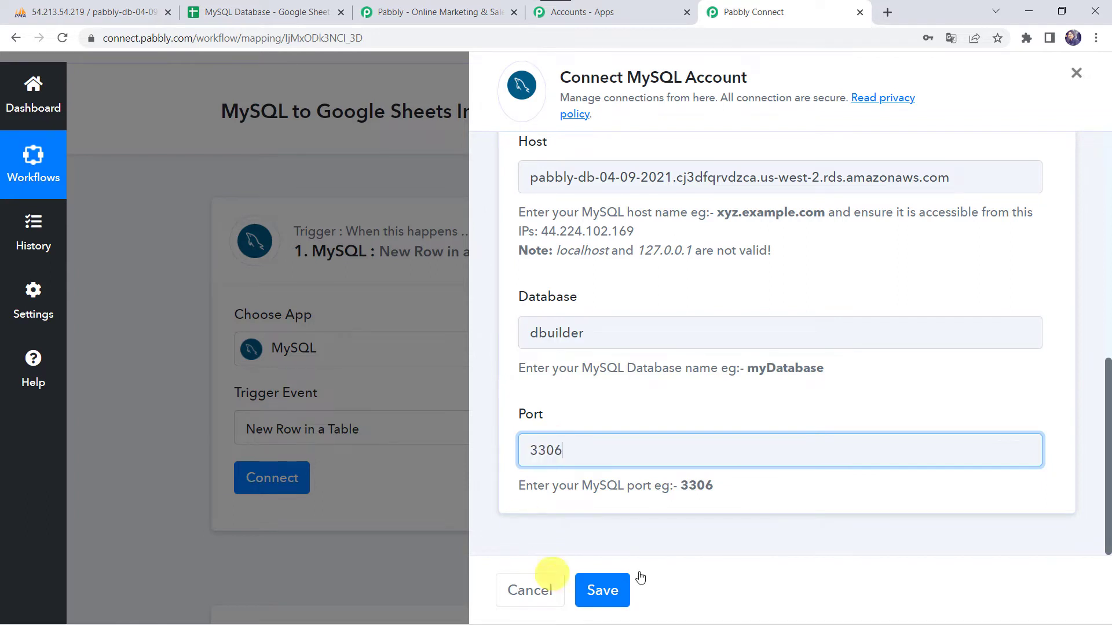
# Step: Save the MySQL connection and select customer_data as the trigger table
pyautogui.click(604, 588)
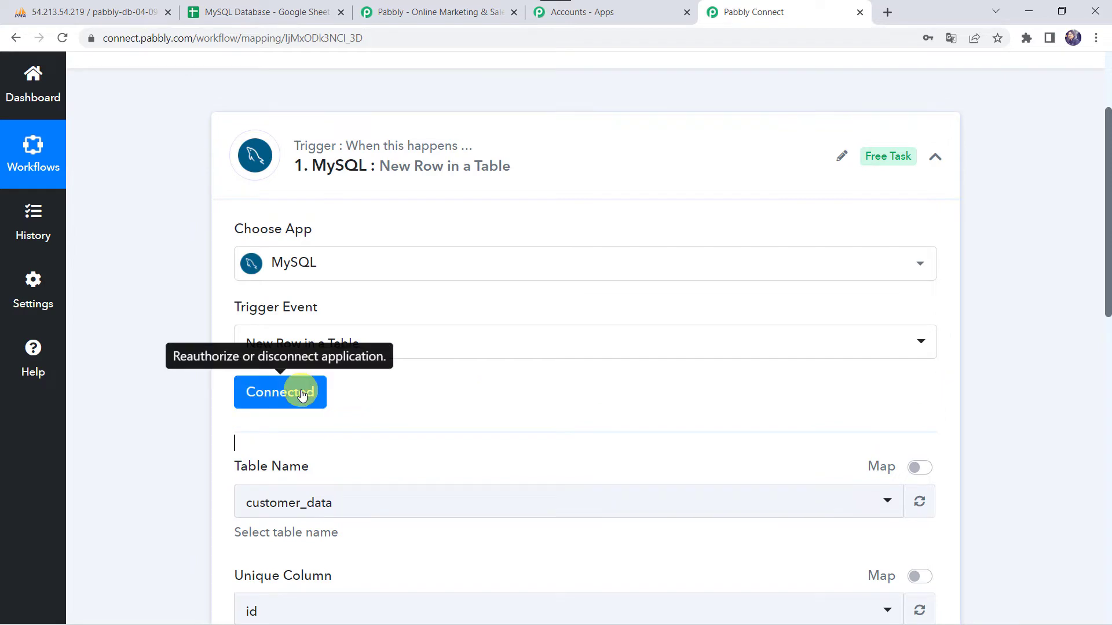
pyautogui.scroll(-3, 406, 414)
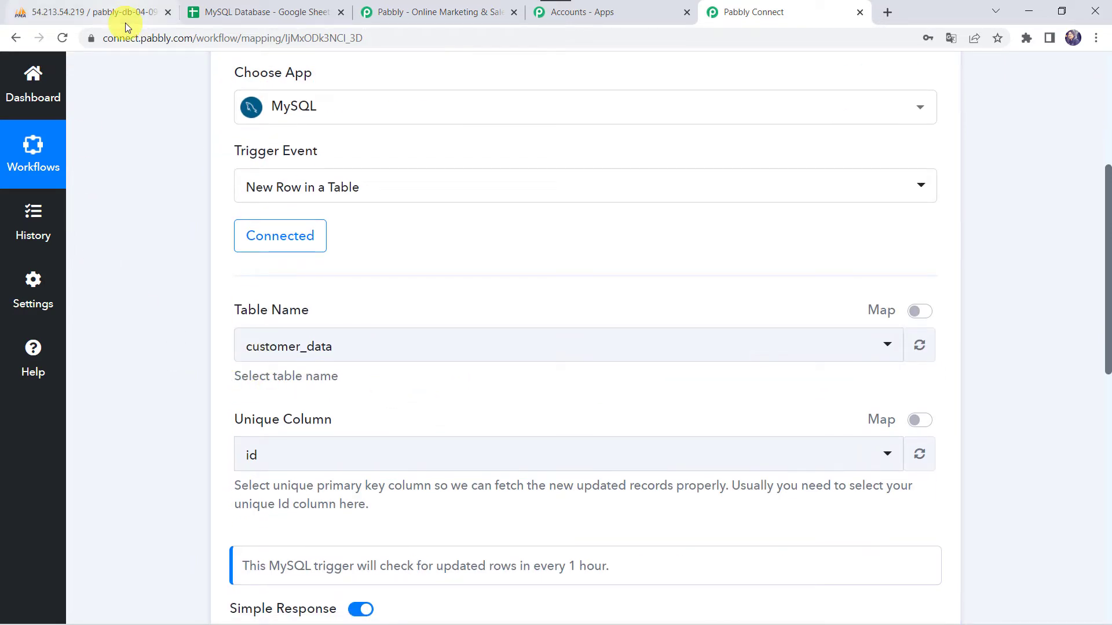
pyautogui.click(137, 7)
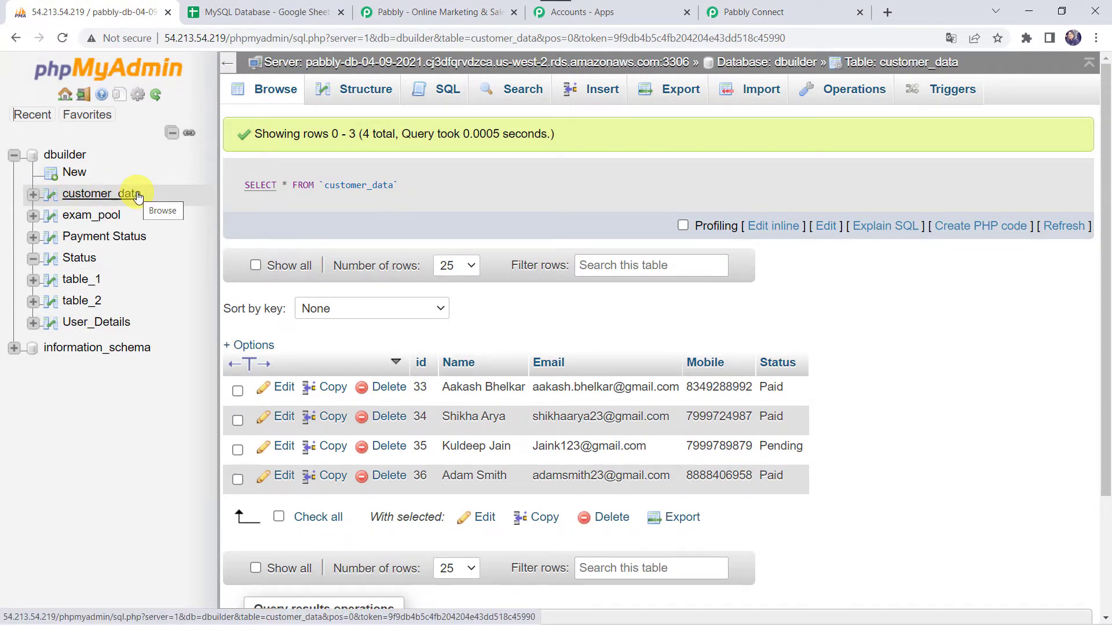
pyautogui.click(766, 12)
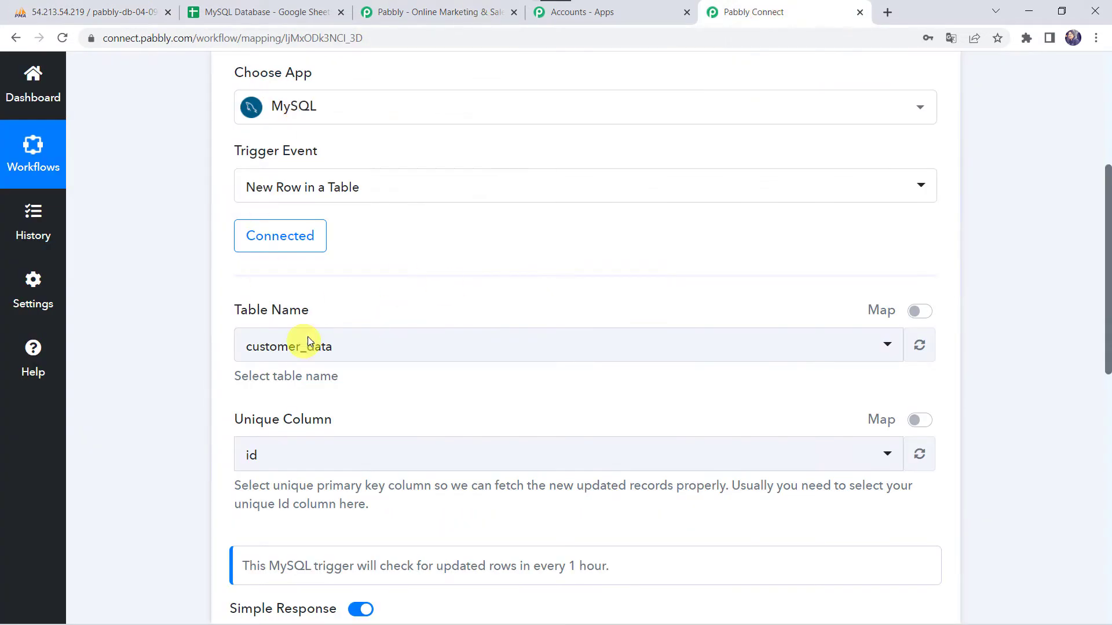
pyautogui.click(293, 347)
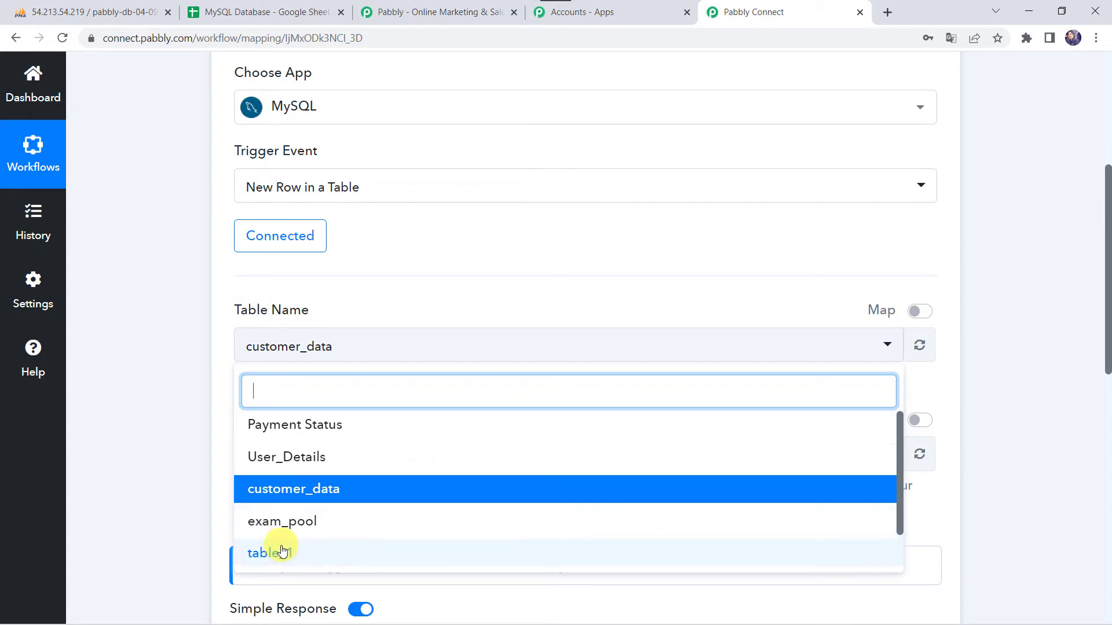
pyautogui.click(286, 492)
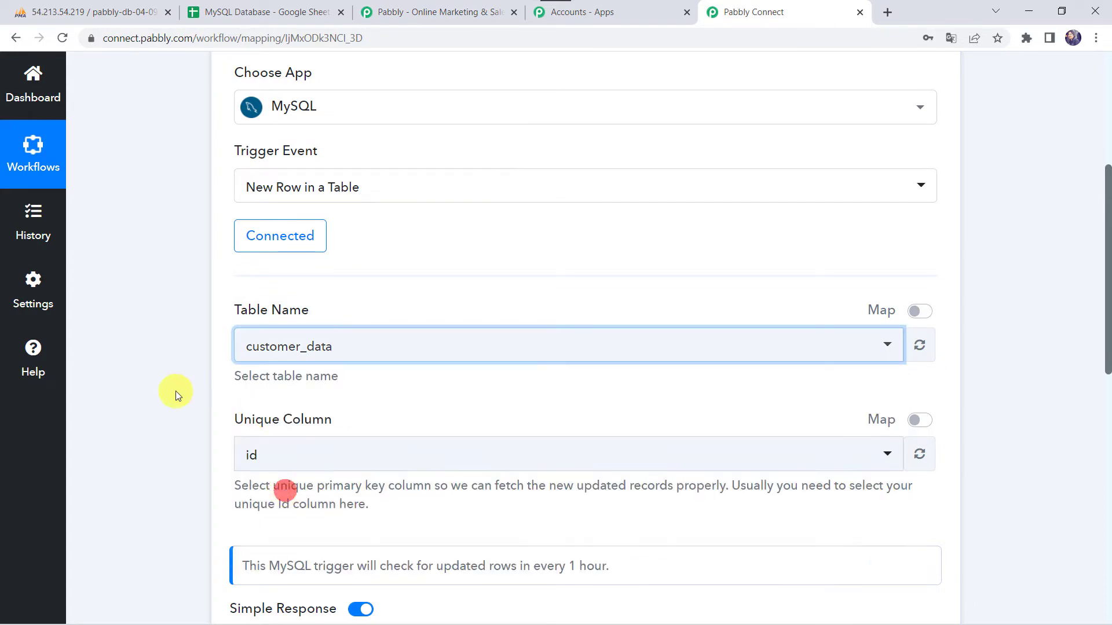
# Step: Use id as the unique column and send a test request, returning row id 36
pyautogui.scroll(-2, 435, 305)
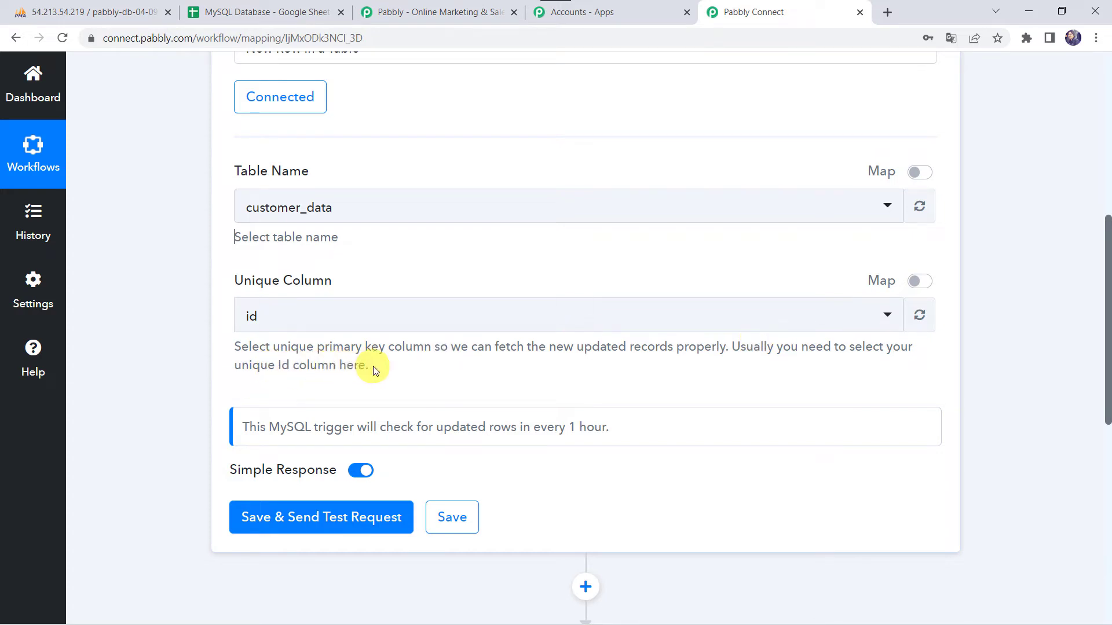
pyautogui.click(269, 322)
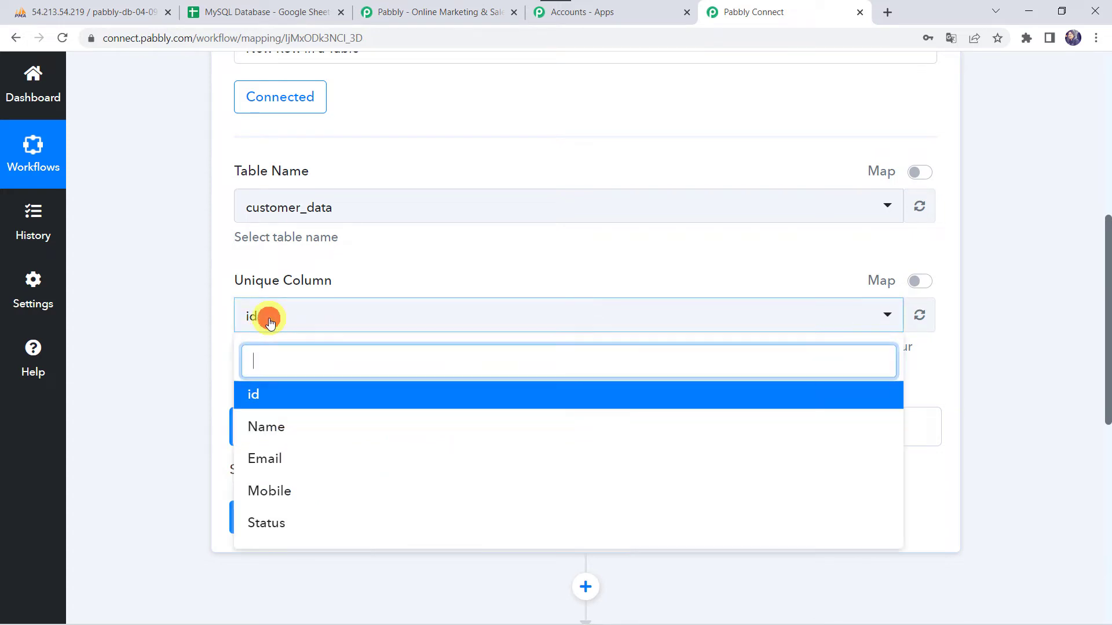
pyautogui.click(271, 399)
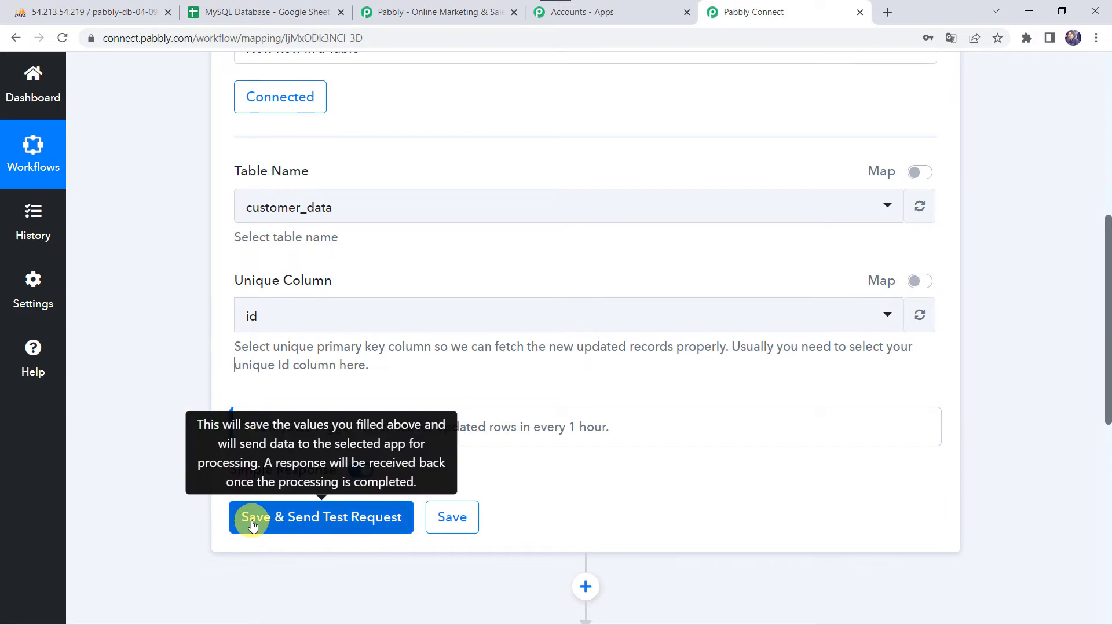
pyautogui.click(329, 523)
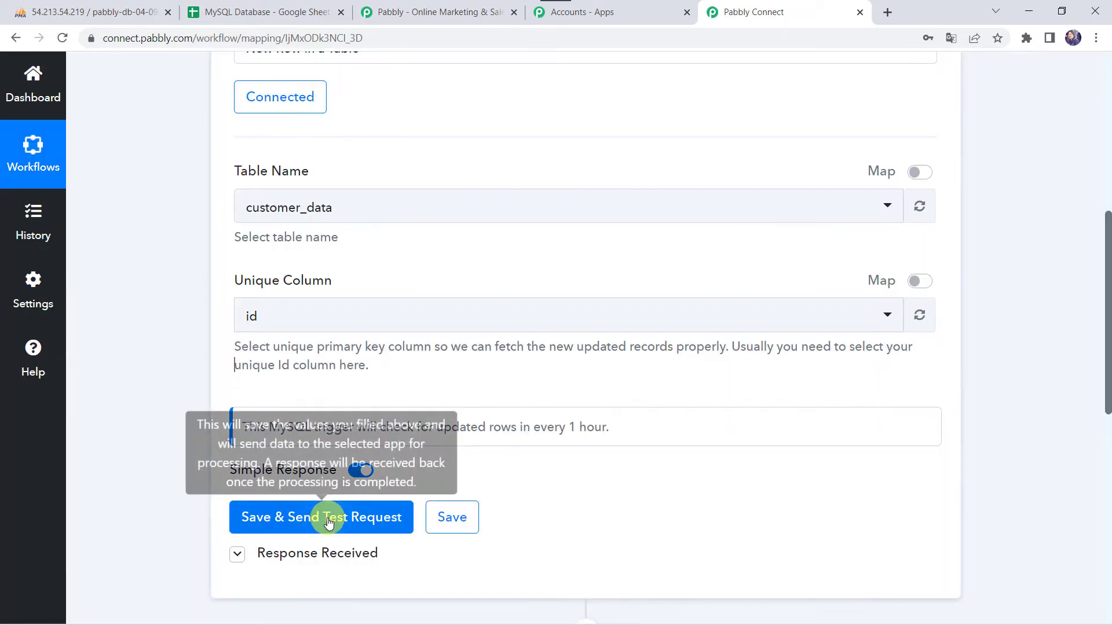
pyautogui.scroll(-5, 442, 412)
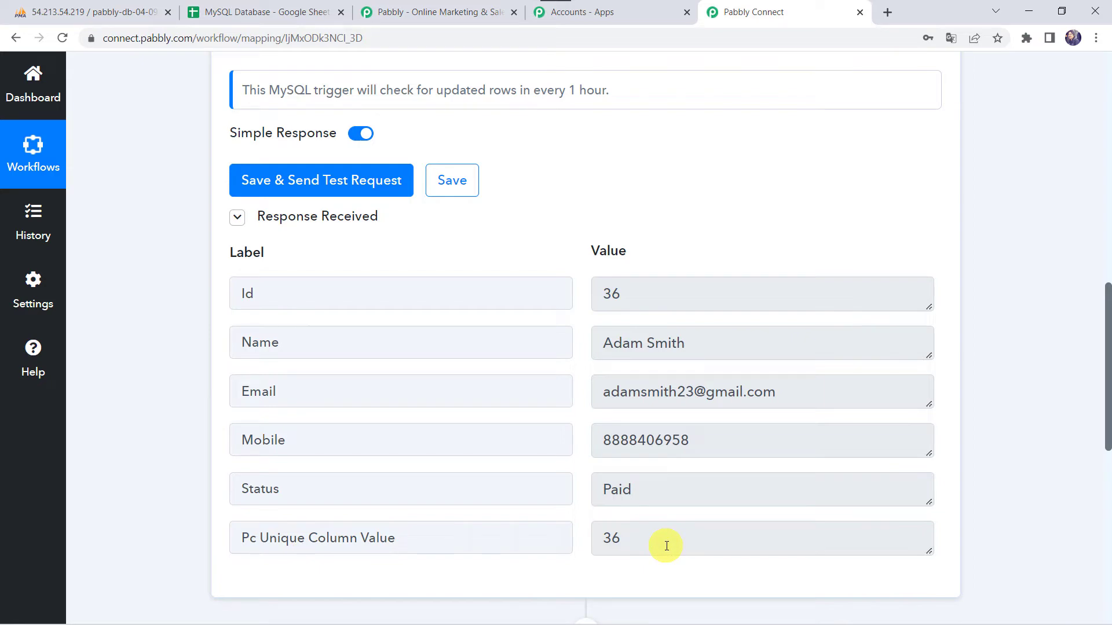
pyautogui.click(139, 14)
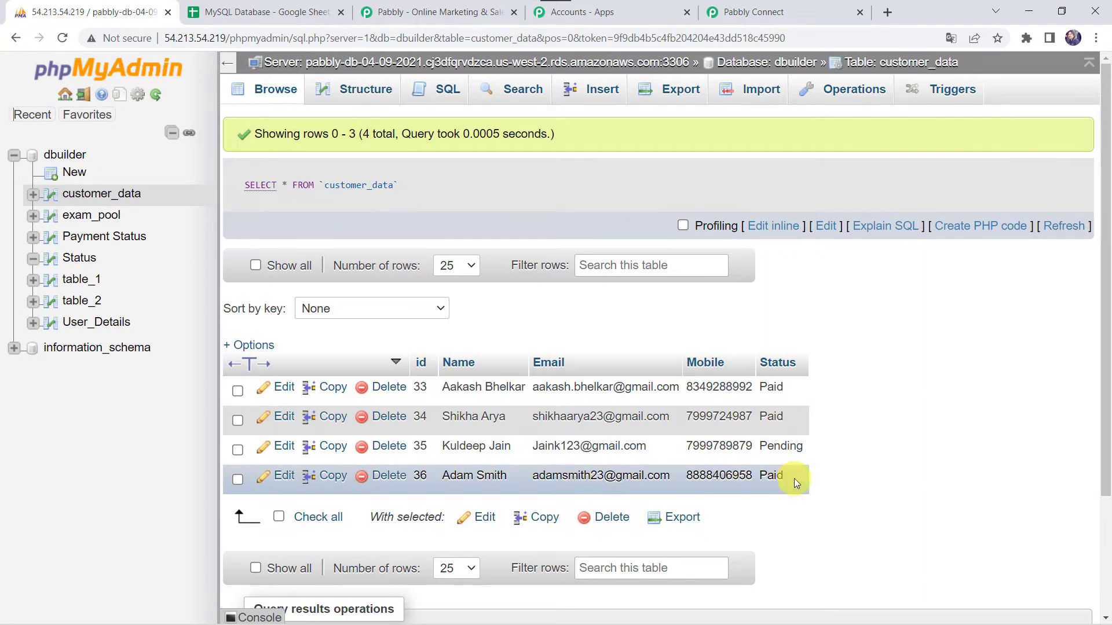
pyautogui.click(770, 12)
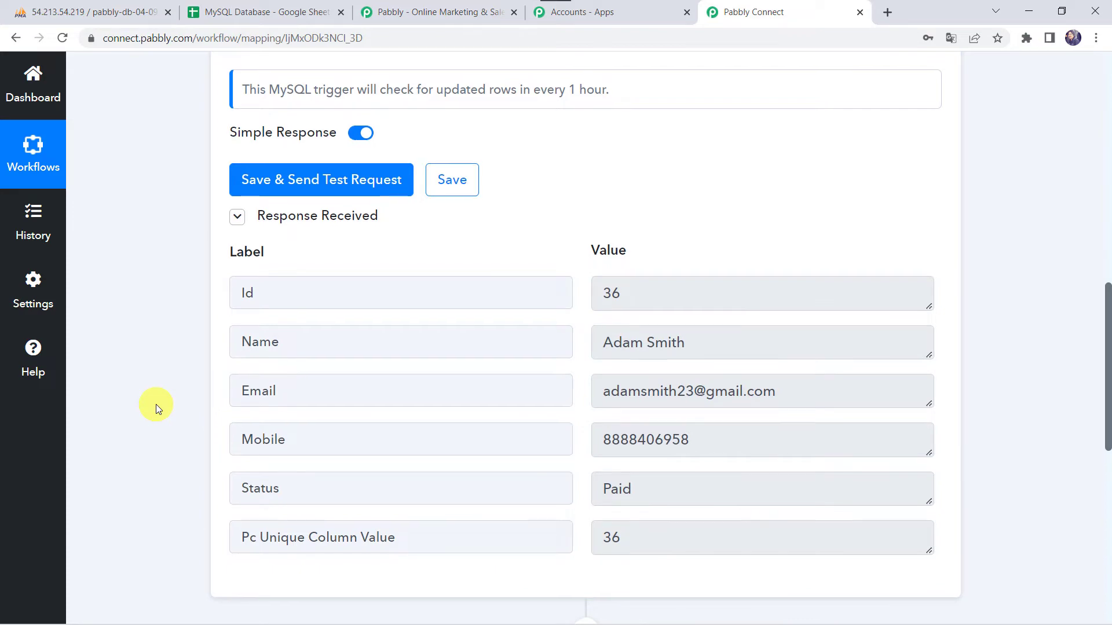
pyautogui.scroll(-10, 155, 405)
# Step: Add a Google Sheets 'Add New Row' action step
pyautogui.click(579, 174)
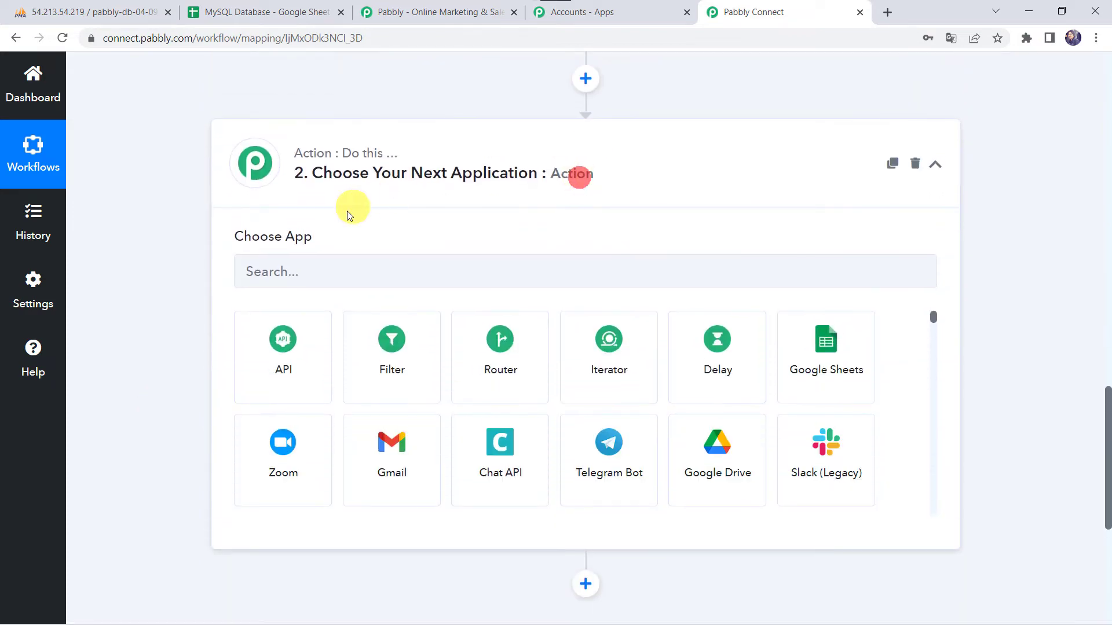
pyautogui.click(293, 271)
pyautogui.write('Goog')
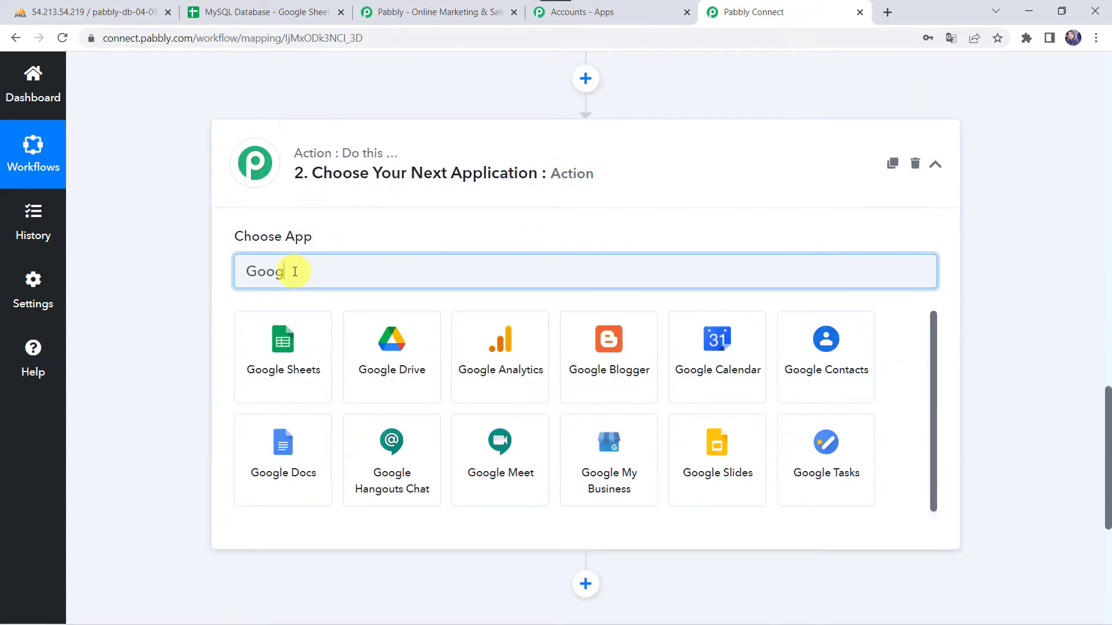
pyautogui.click(279, 342)
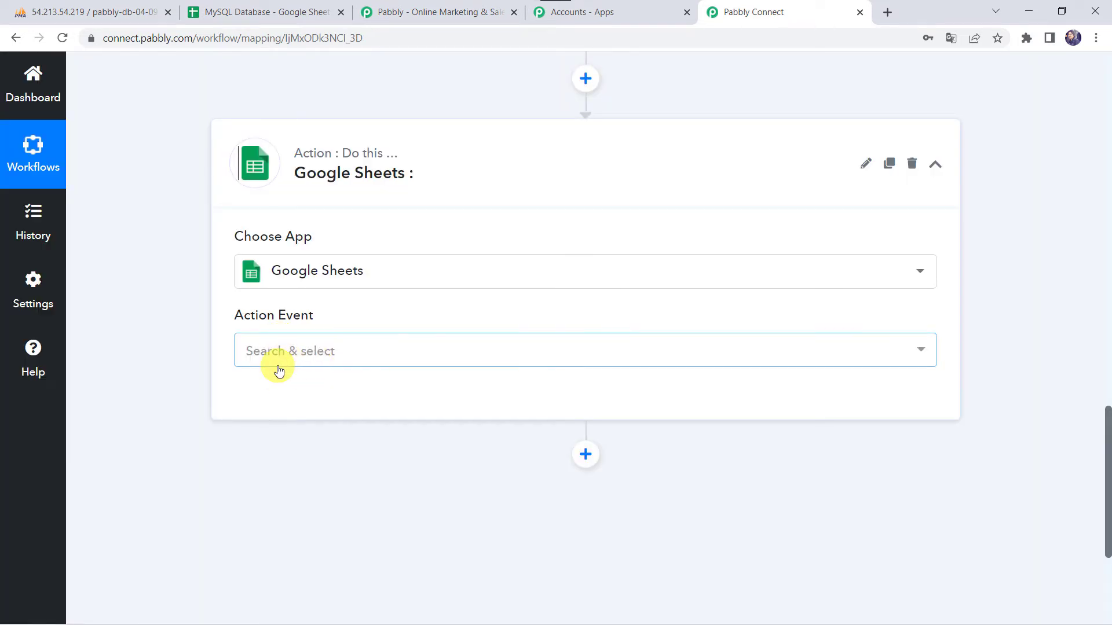
pyautogui.click(279, 371)
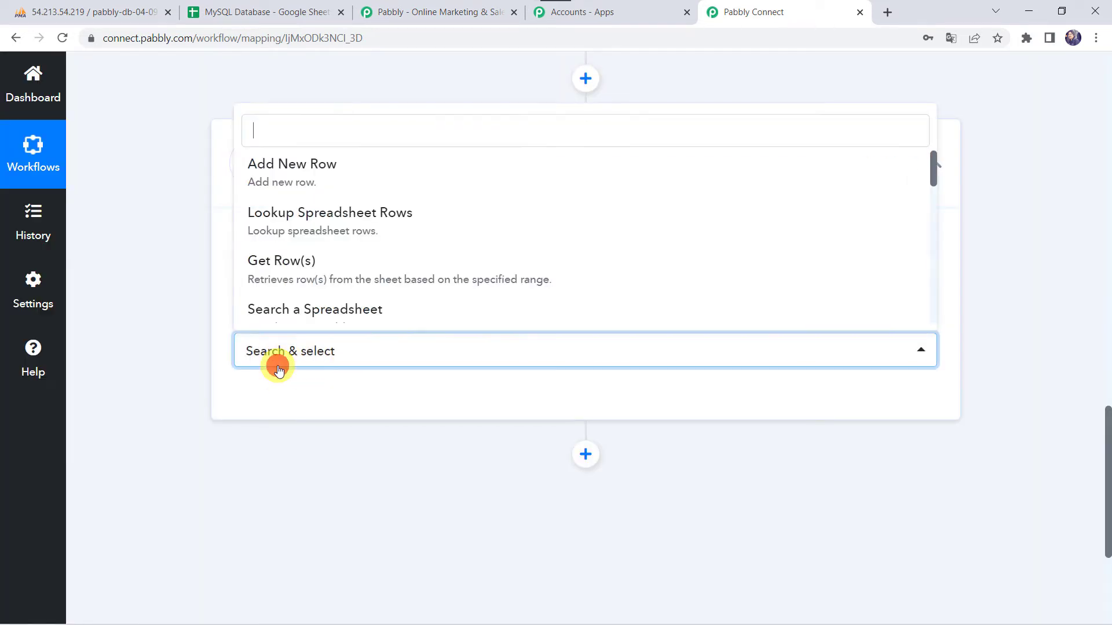
pyautogui.click(297, 167)
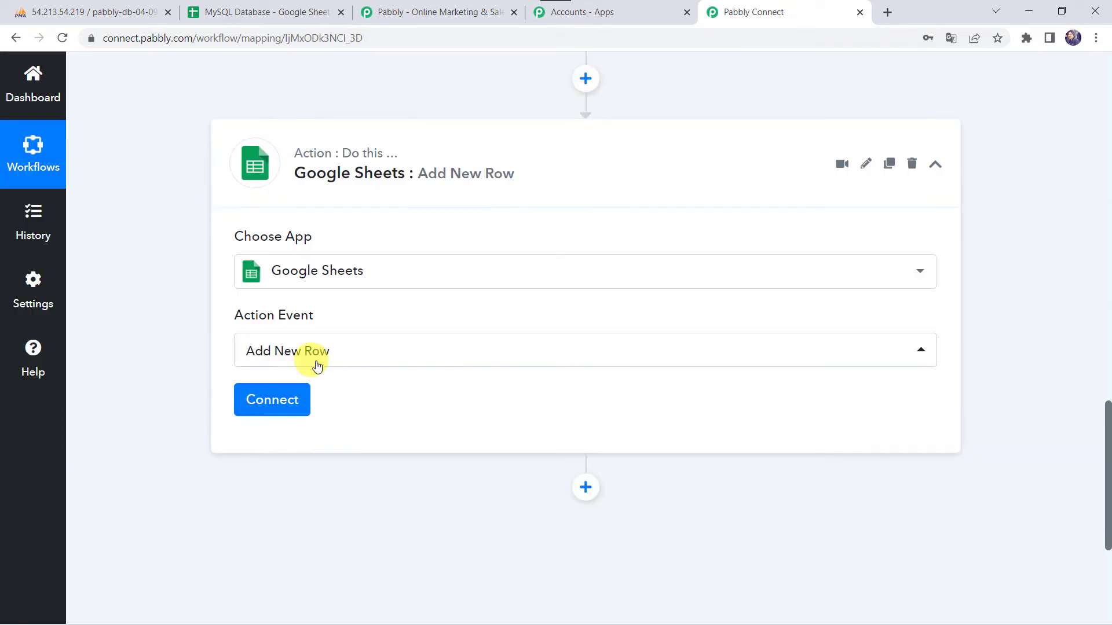
# Step: Connect a new Google Sheets account and authorize Pabbly Connect access
pyautogui.click(271, 405)
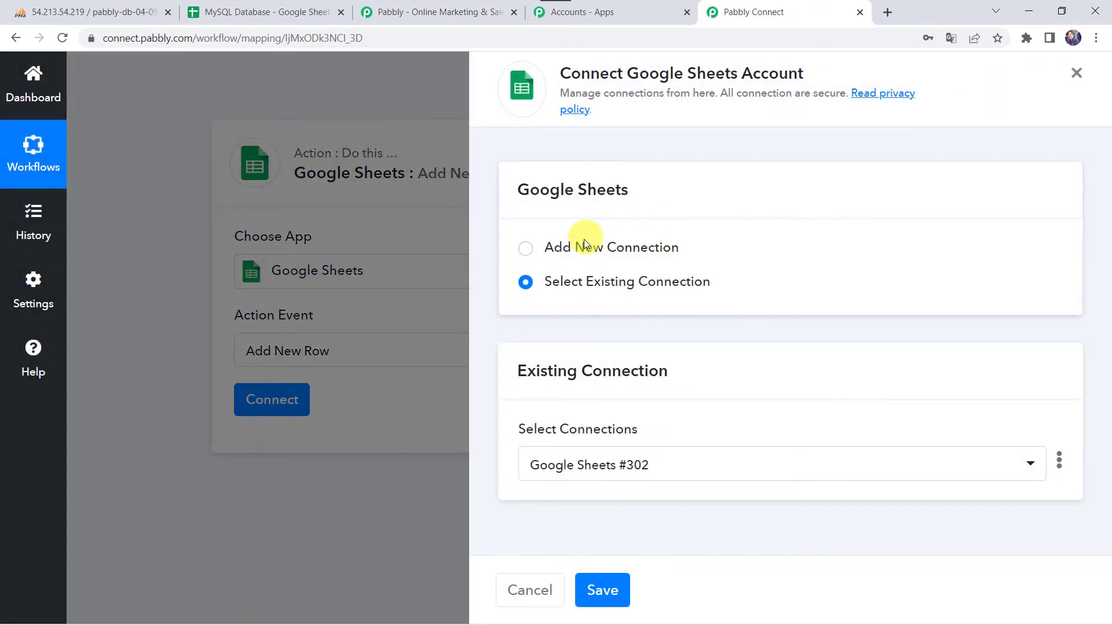
pyautogui.click(583, 241)
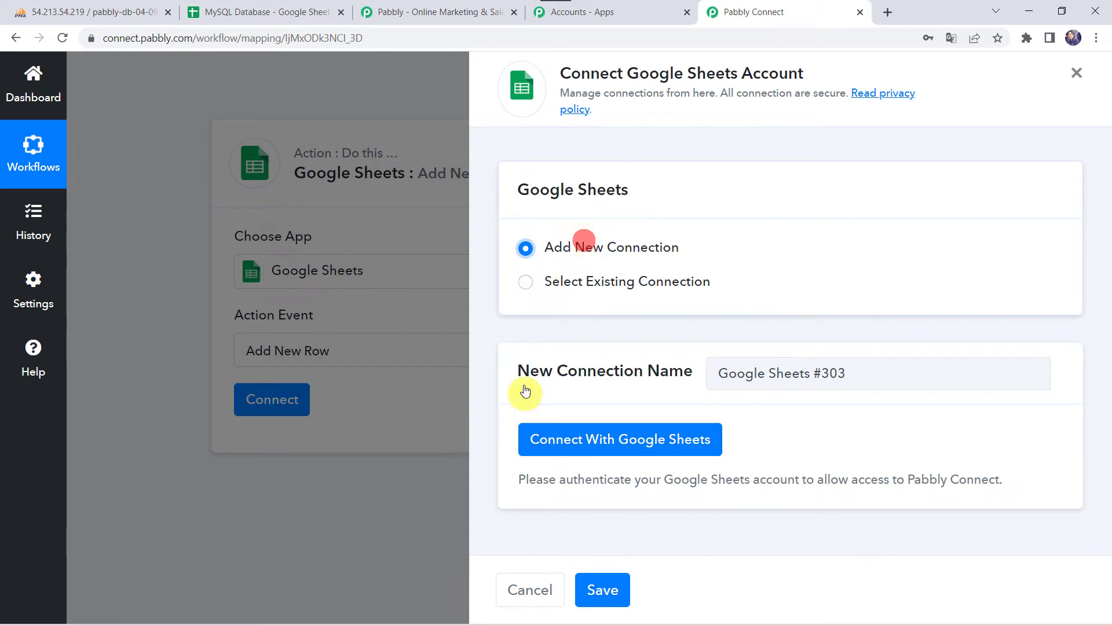
pyautogui.click(586, 444)
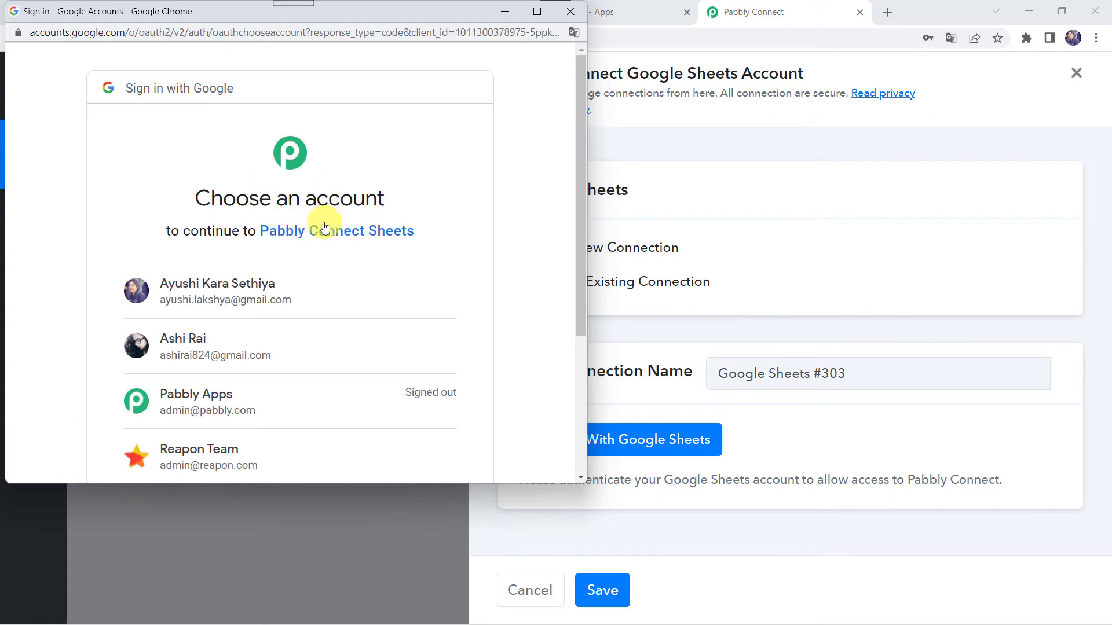
pyautogui.click(206, 344)
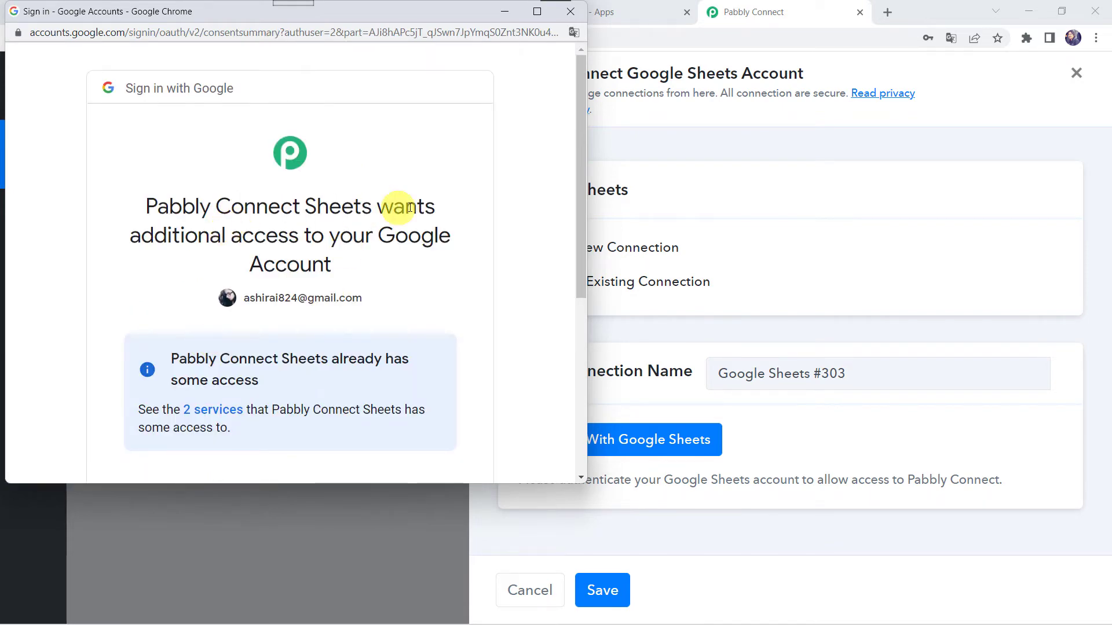
pyautogui.scroll(-5, 286, 271)
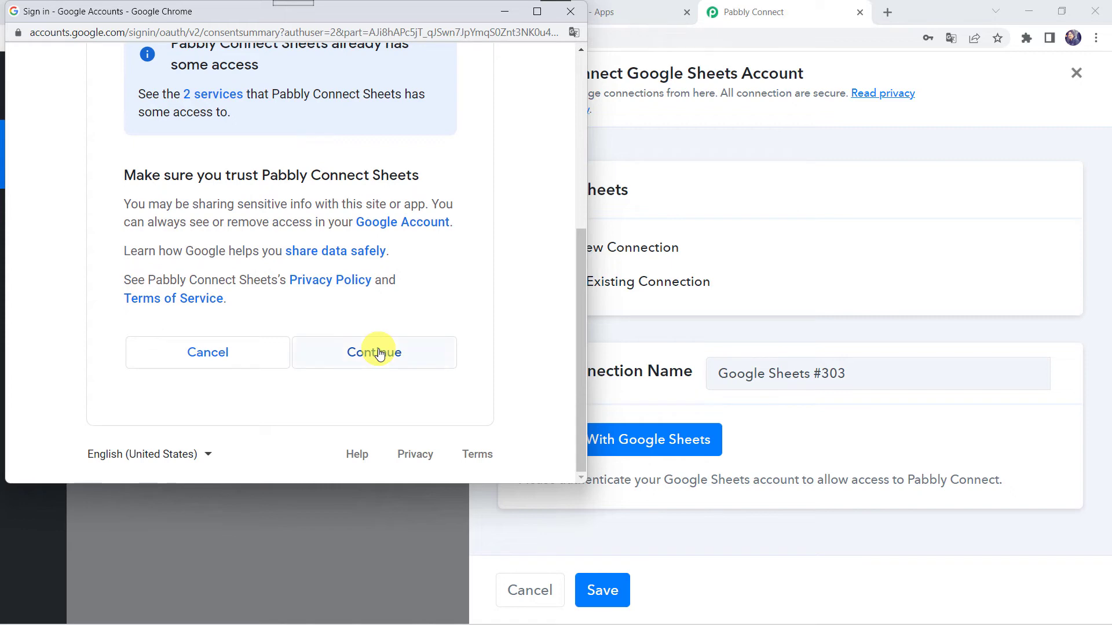
pyautogui.click(377, 353)
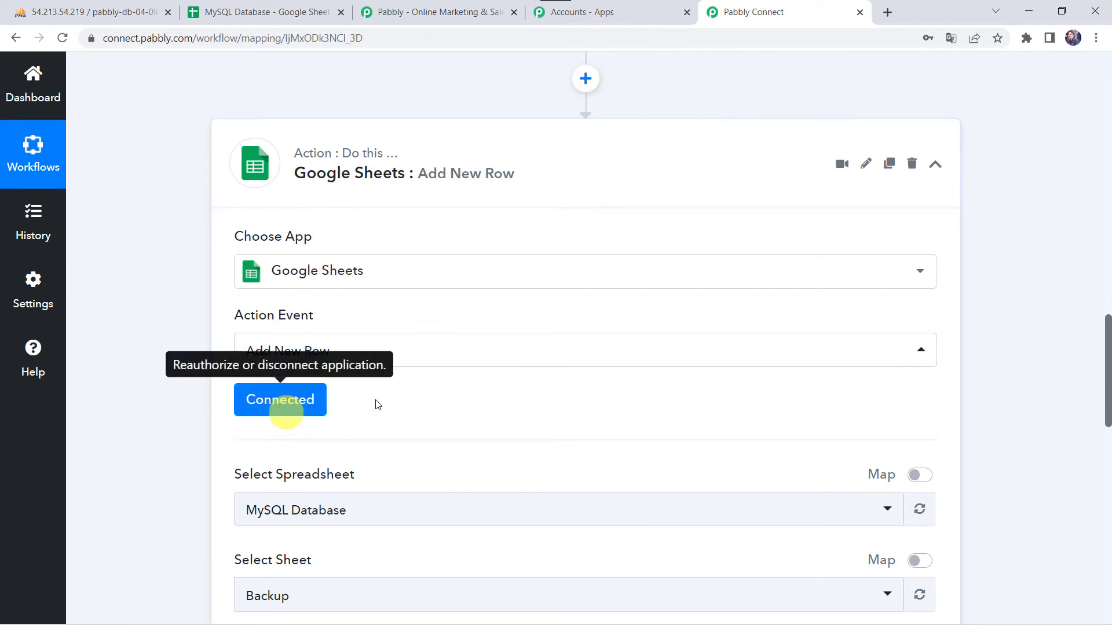
# Step: Select the 'MySQL Database' spreadsheet, checking it in Google Sheets first
pyautogui.scroll(-4, 423, 394)
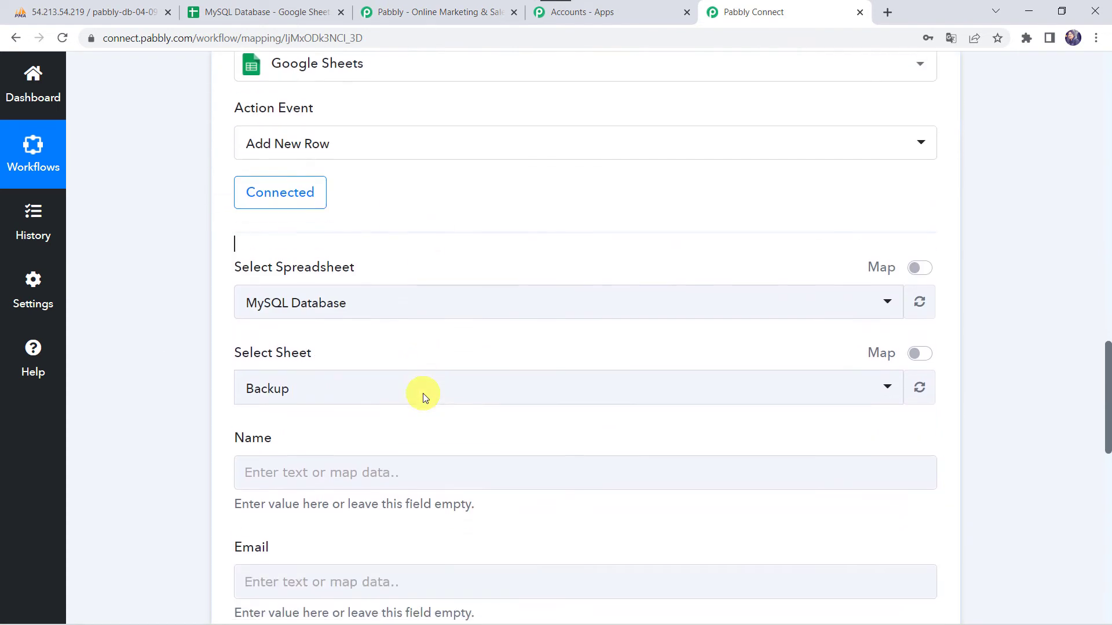
pyautogui.click(348, 295)
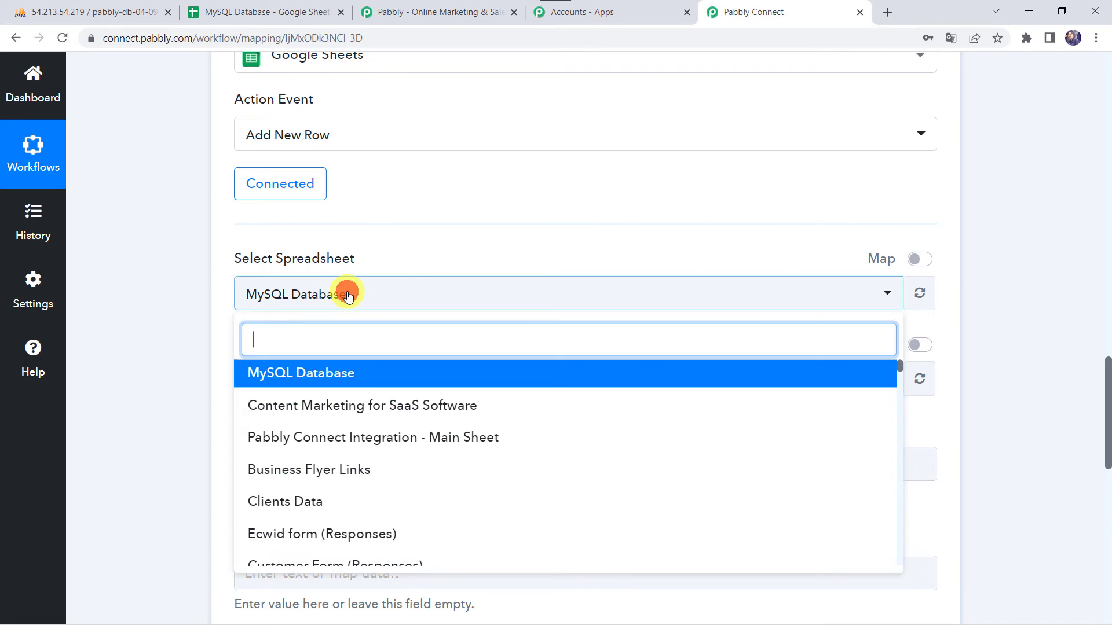
pyautogui.scroll(-3, 322, 514)
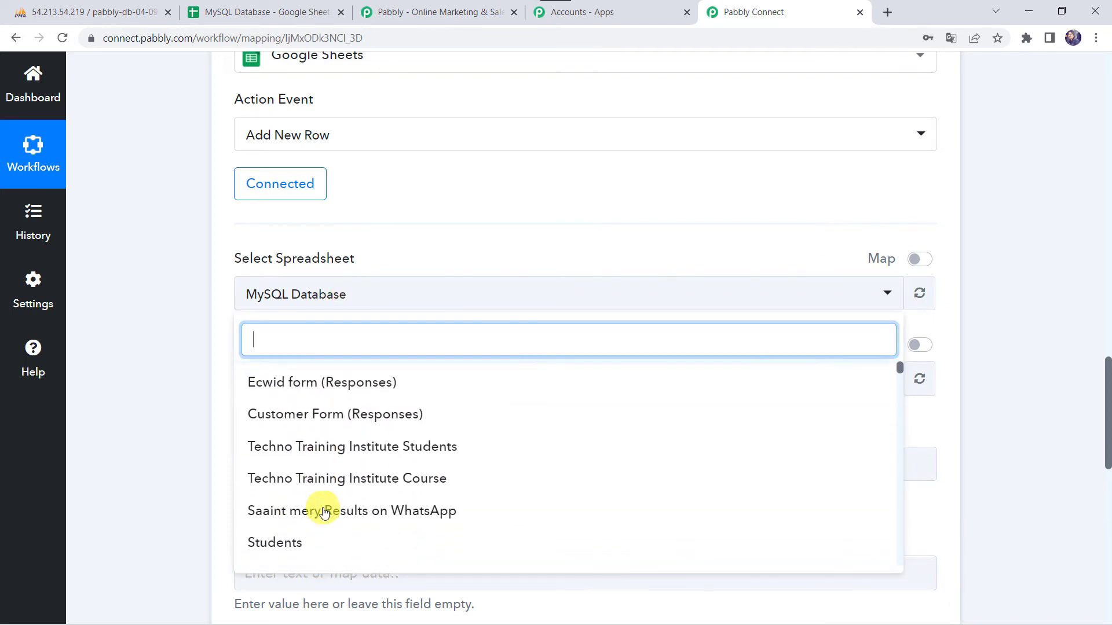
pyautogui.scroll(3, 323, 513)
pyautogui.click(223, 9)
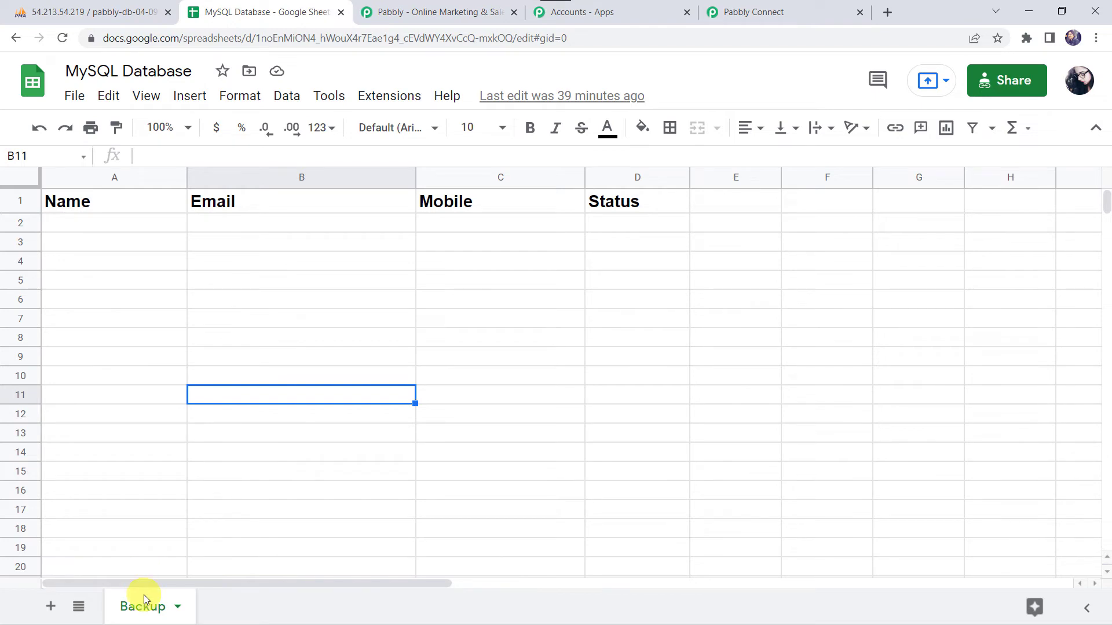
pyautogui.click(755, 12)
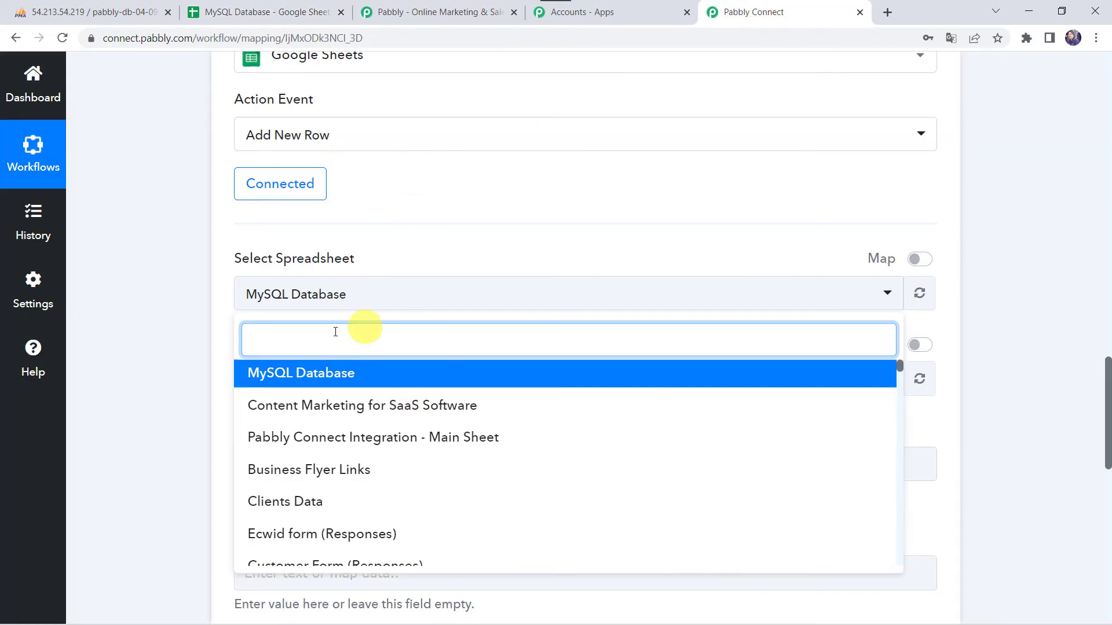
pyautogui.click(272, 376)
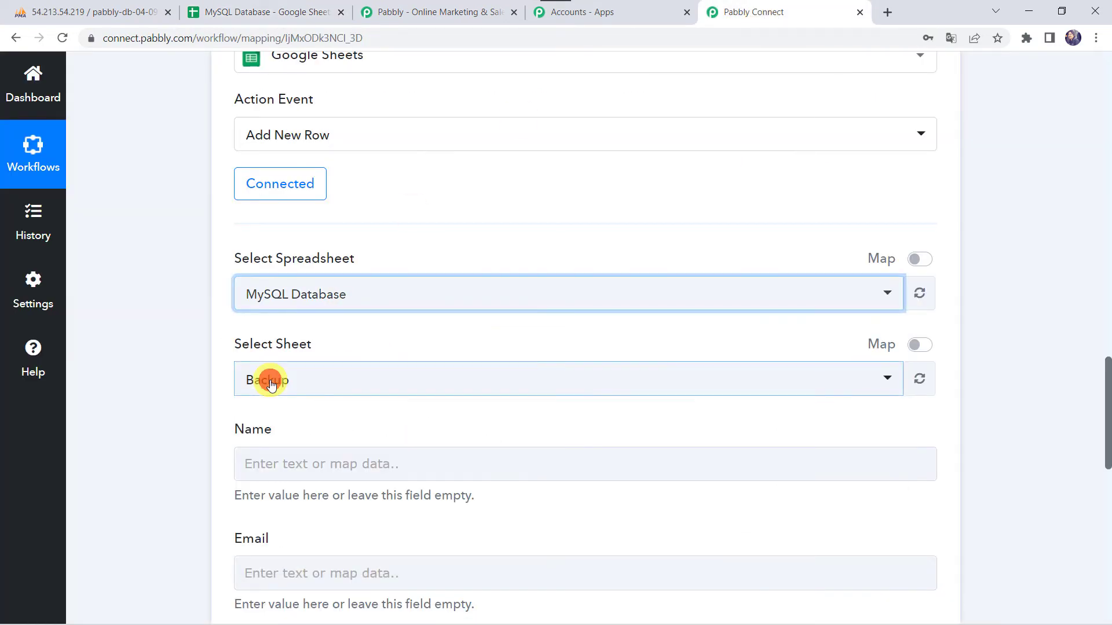
# Step: Choose the Backup sheet so its Name, Email, Mobile and Status fields appear
pyautogui.click(300, 395)
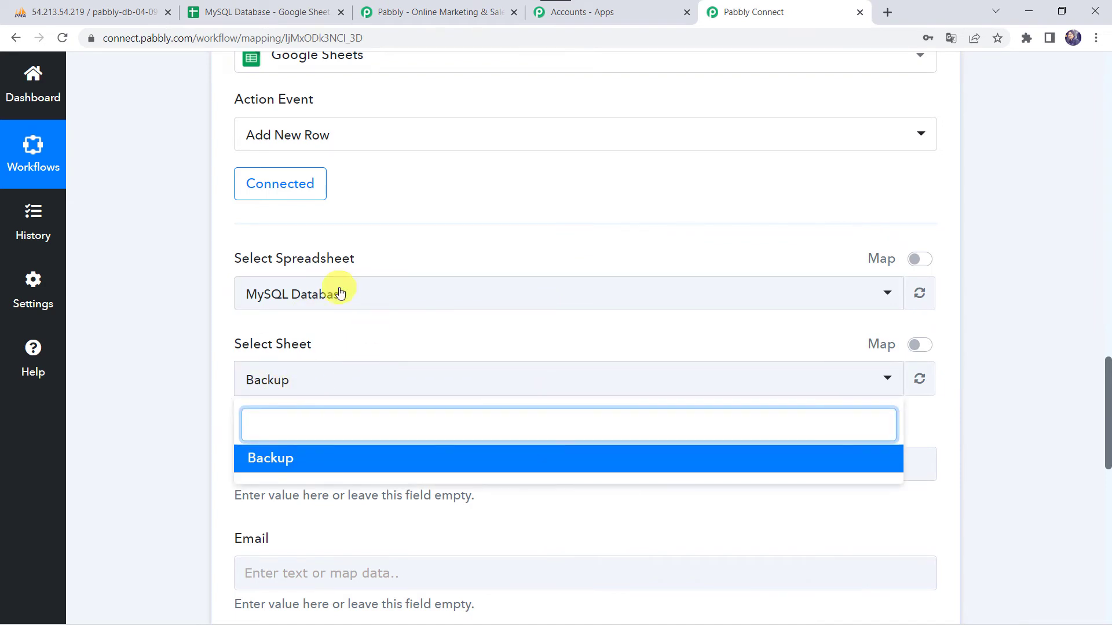
pyautogui.click(312, 470)
pyautogui.scroll(-2, 176, 442)
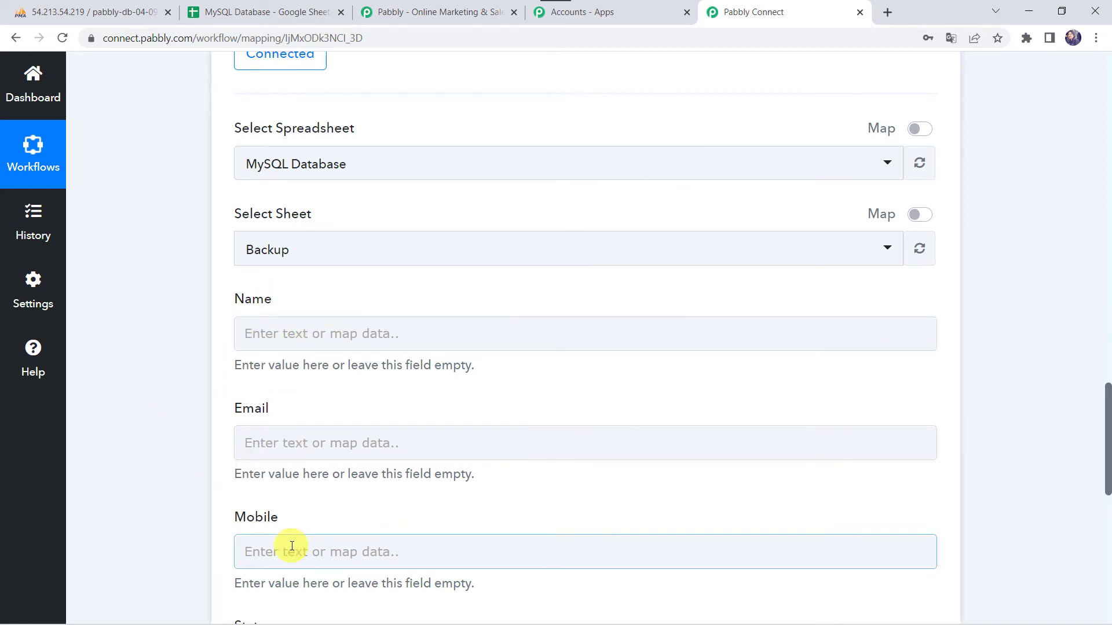
pyautogui.scroll(3, 201, 312)
pyautogui.scroll(8, 200, 312)
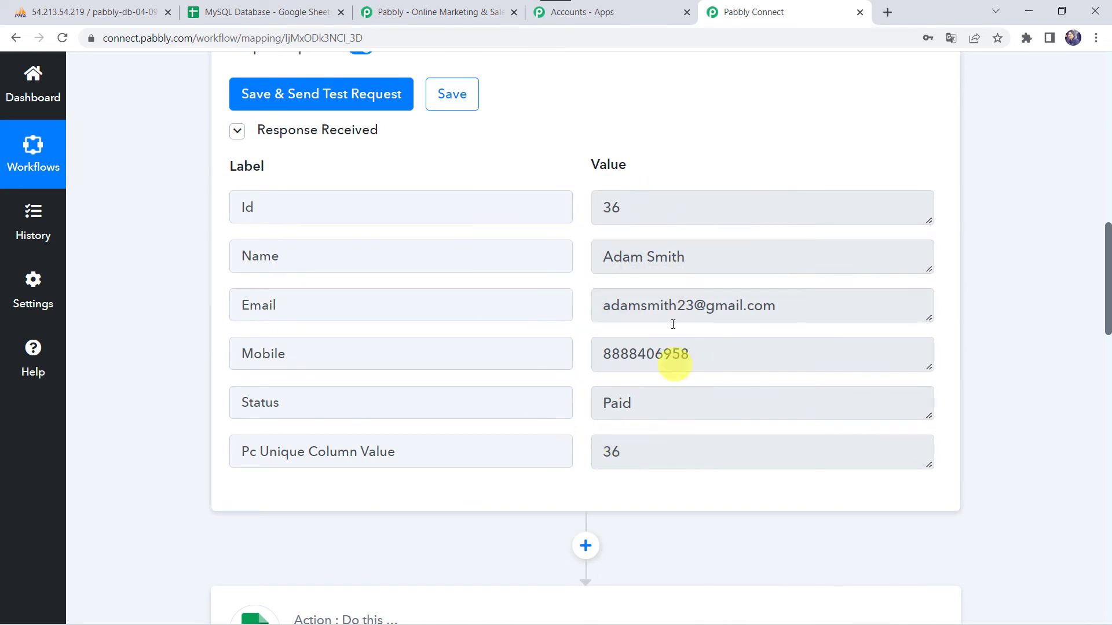
pyautogui.scroll(-4, 125, 499)
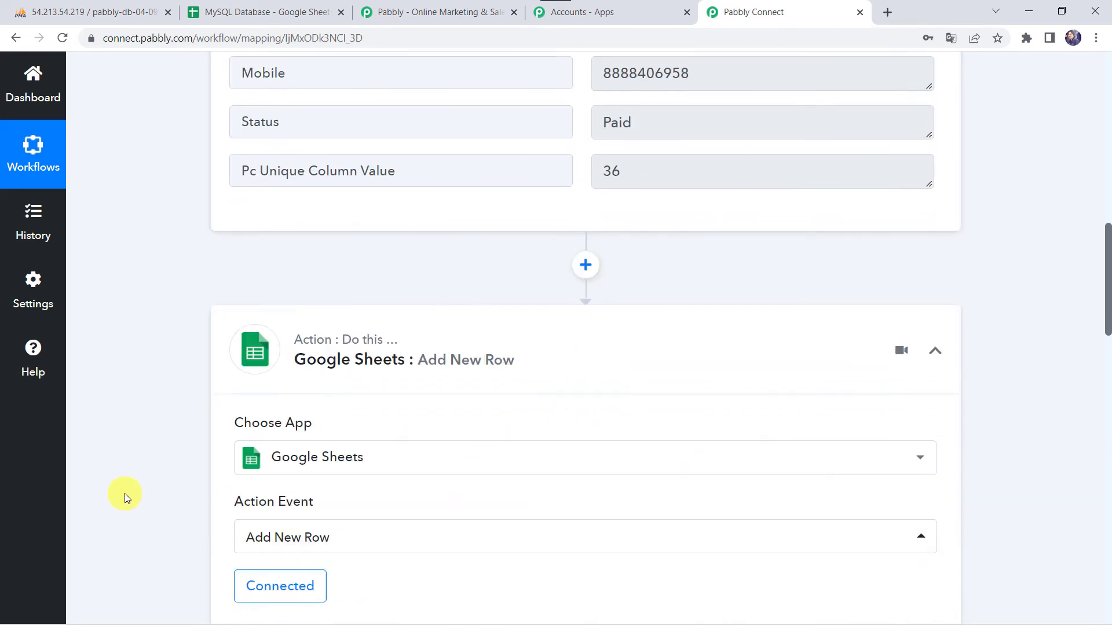
pyautogui.scroll(-5, 124, 493)
pyautogui.scroll(-3, 171, 455)
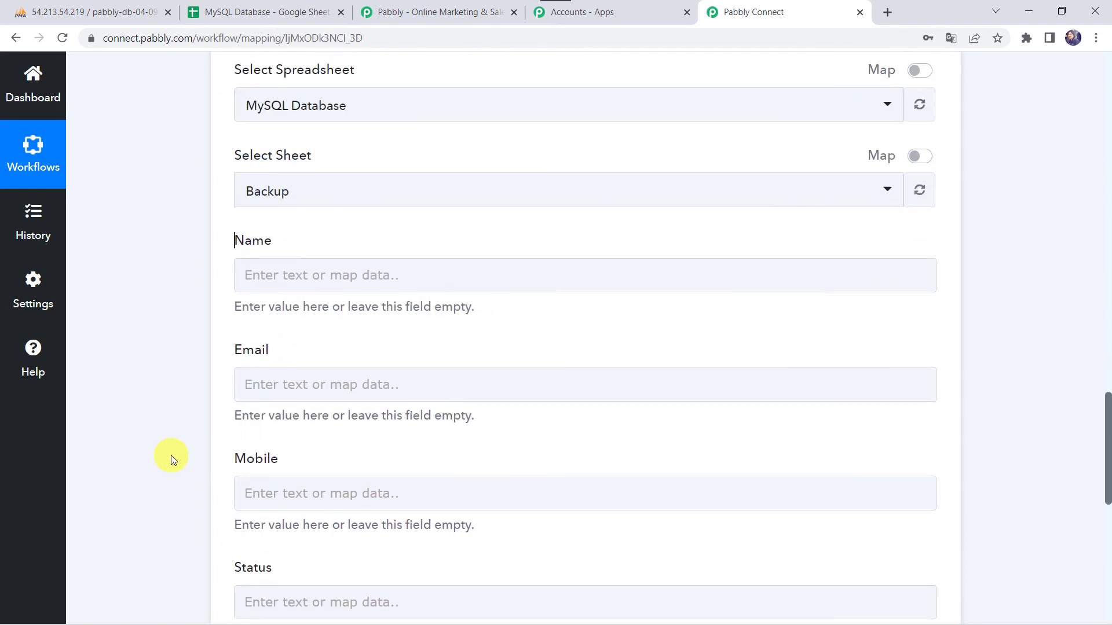
# Step: Map the Name and Email columns to the MySQL trigger's Name and Email values
pyautogui.click(282, 276)
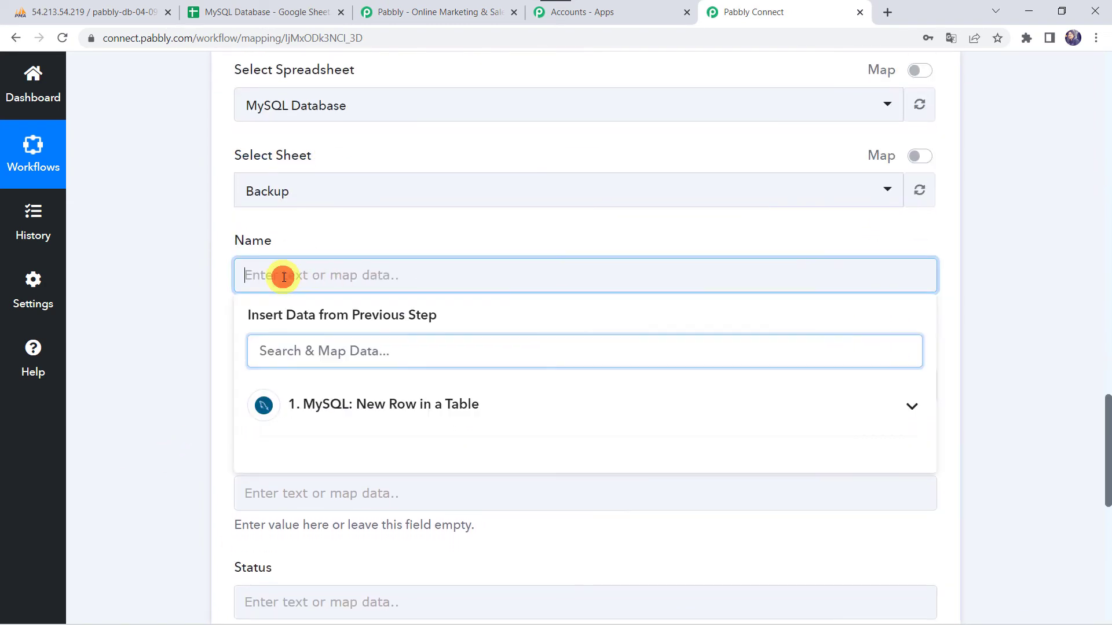
pyautogui.click(353, 403)
pyautogui.click(362, 422)
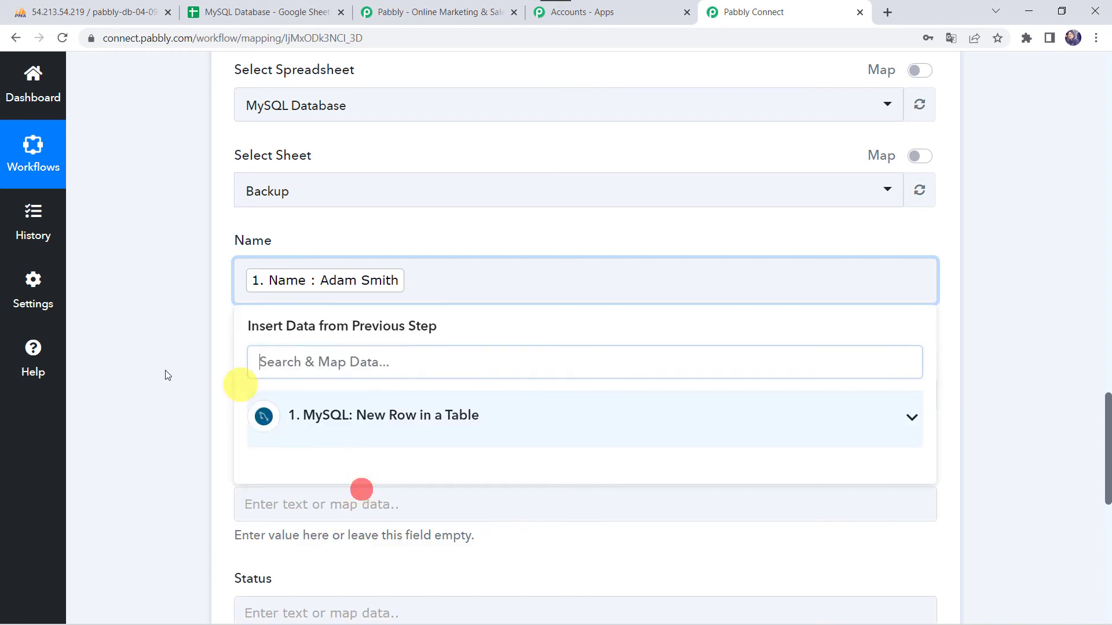
pyautogui.click(130, 370)
pyautogui.scroll(-1, 131, 373)
pyautogui.click(272, 320)
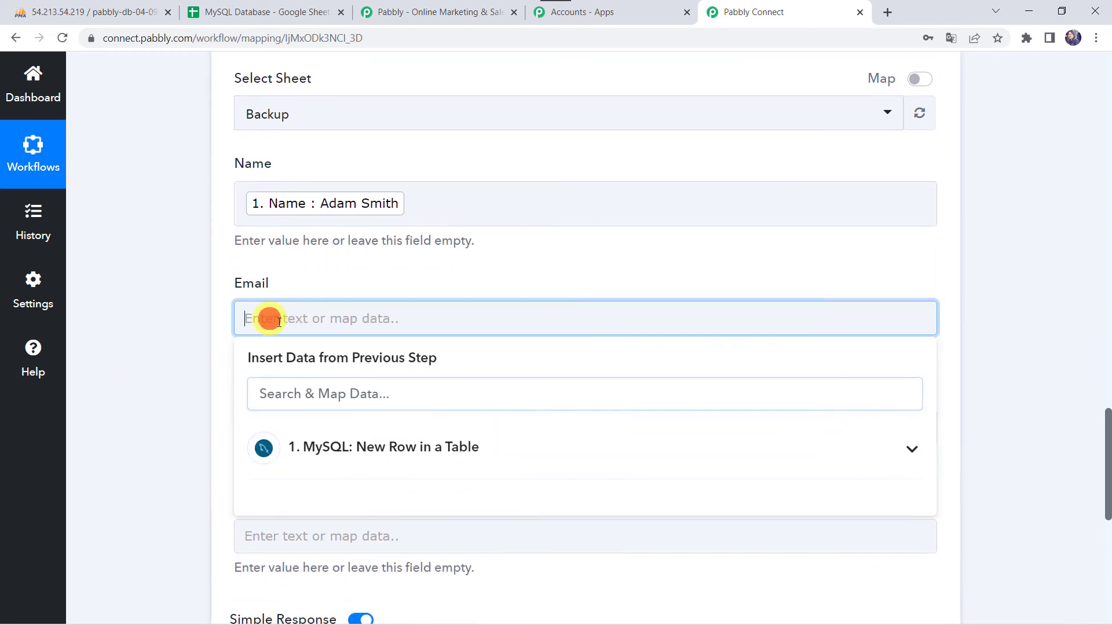
pyautogui.click(333, 447)
pyautogui.click(333, 564)
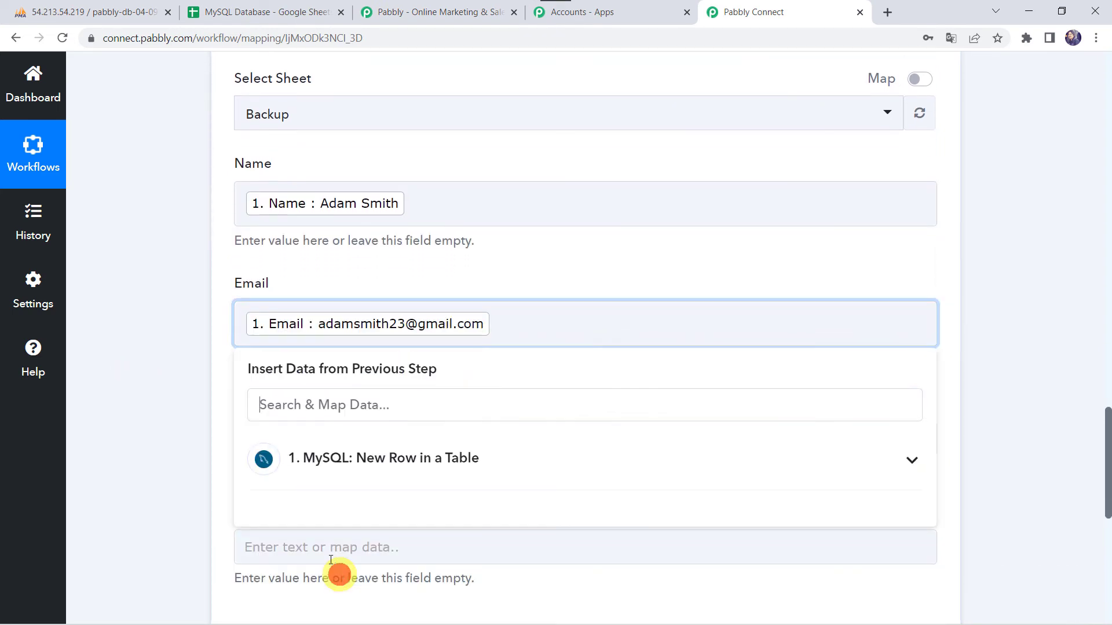
pyautogui.click(154, 408)
pyautogui.scroll(-2, 155, 408)
# Step: Map the Mobile and Status columns to the MySQL trigger's Mobile and Status values
pyautogui.click(275, 323)
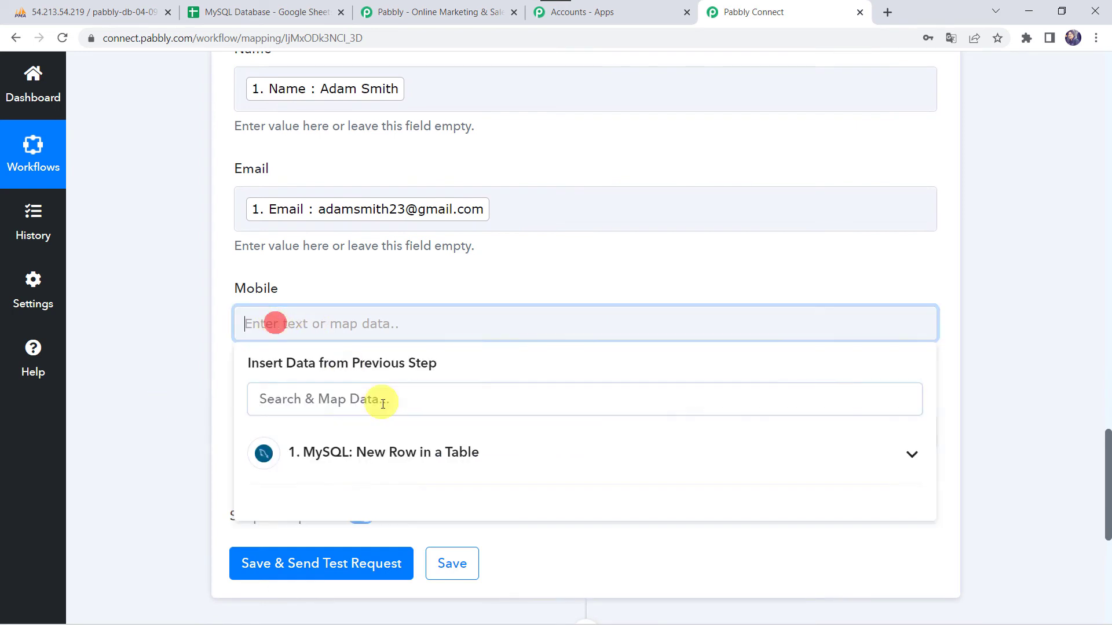
pyautogui.click(347, 454)
pyautogui.scroll(-2, 355, 573)
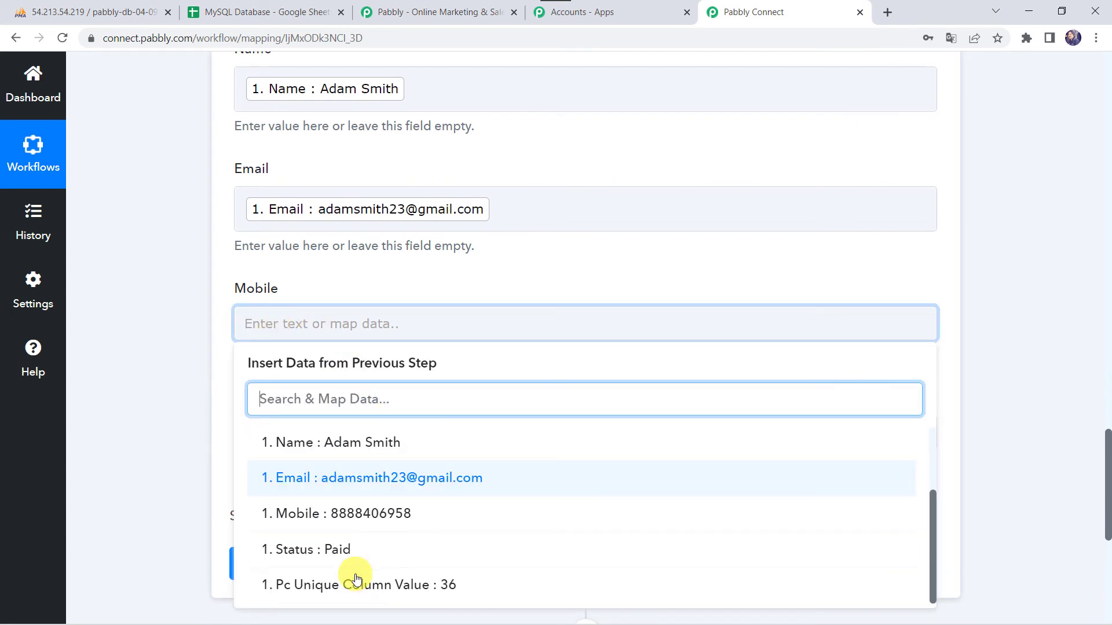
pyautogui.click(367, 513)
pyautogui.click(165, 404)
pyautogui.scroll(-2, 164, 404)
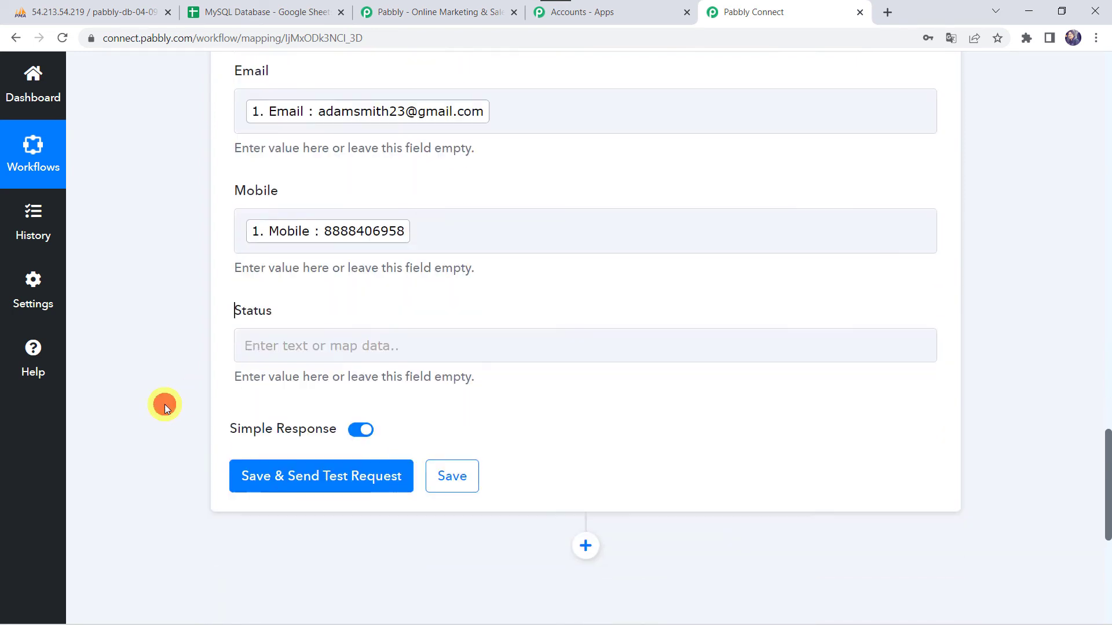
pyautogui.click(266, 305)
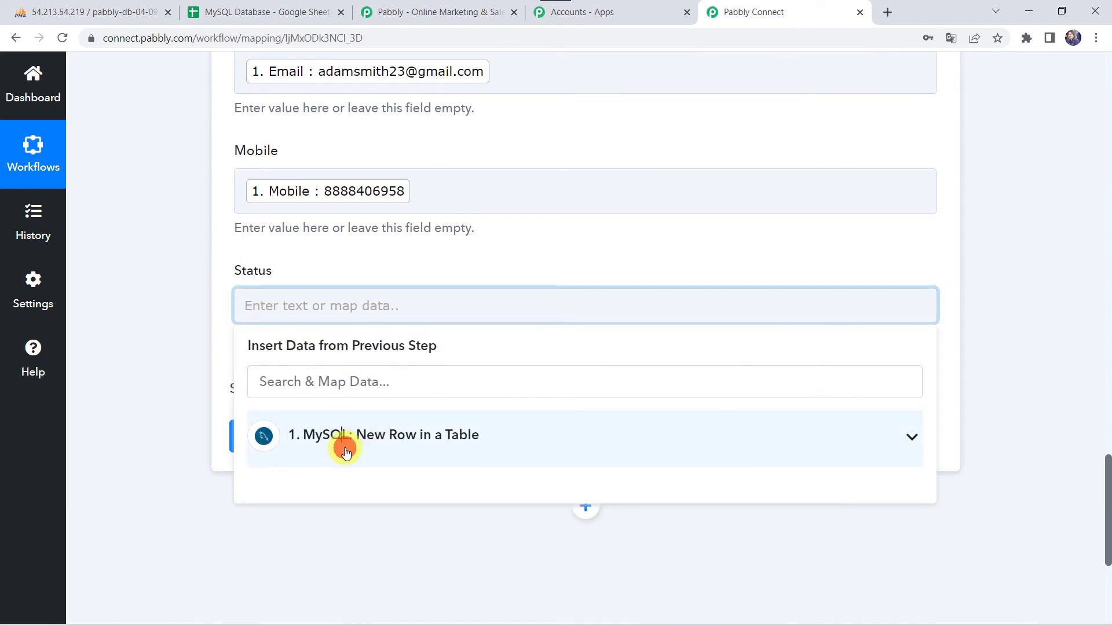
pyautogui.click(345, 451)
pyautogui.scroll(-2, 336, 573)
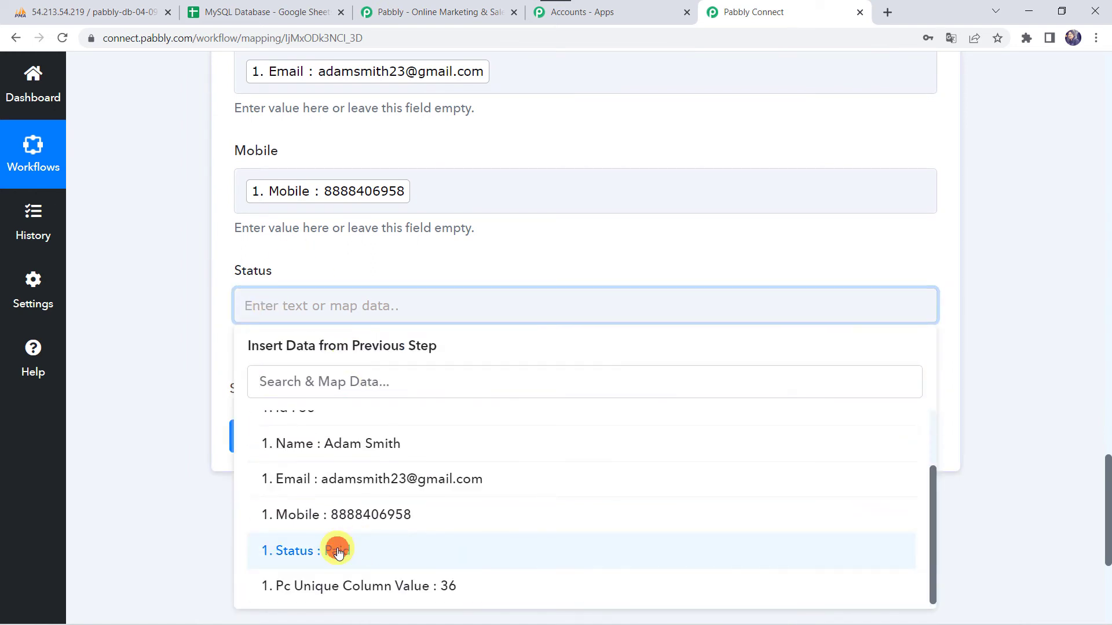
pyautogui.click(338, 552)
pyautogui.click(187, 329)
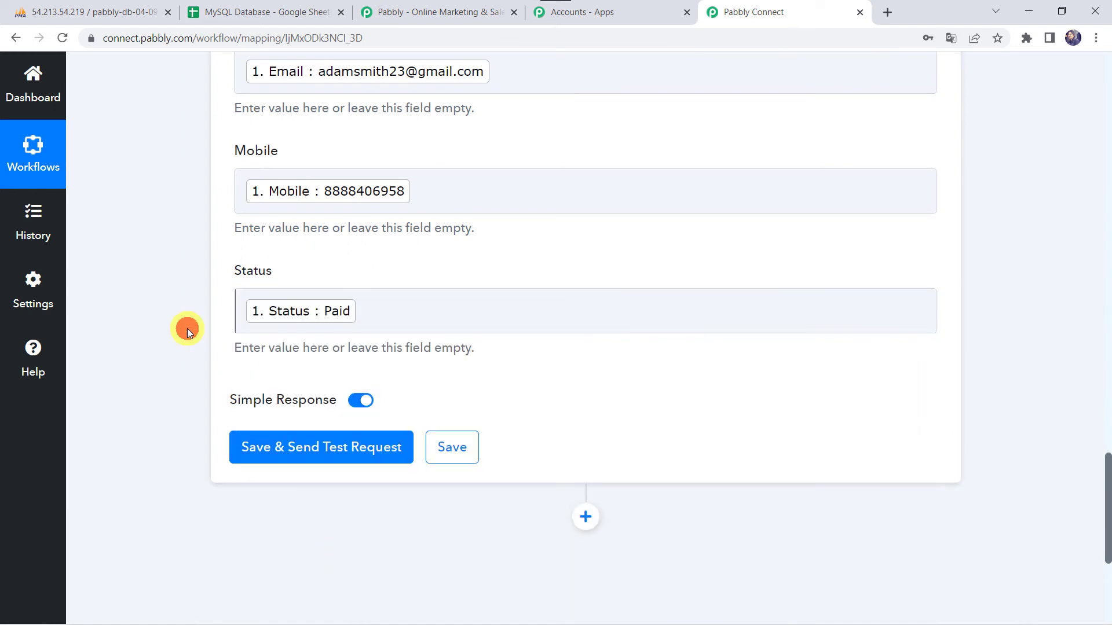
# Step: Send a test and confirm the customer's row with 'Paid' status appears in the Backup sheet
pyautogui.click(298, 446)
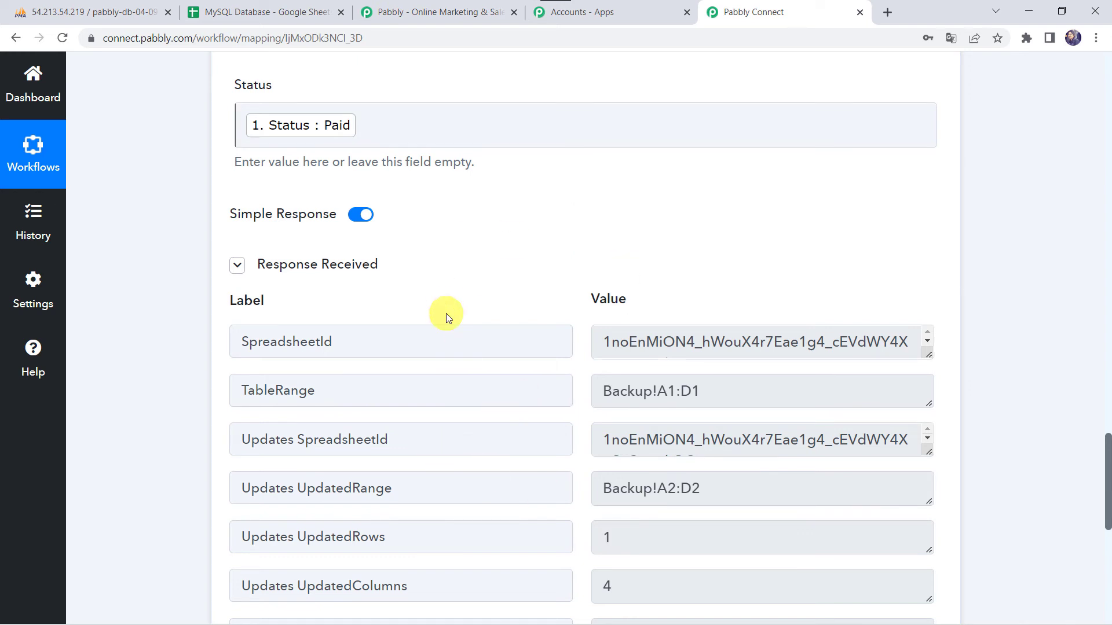
pyautogui.click(259, 18)
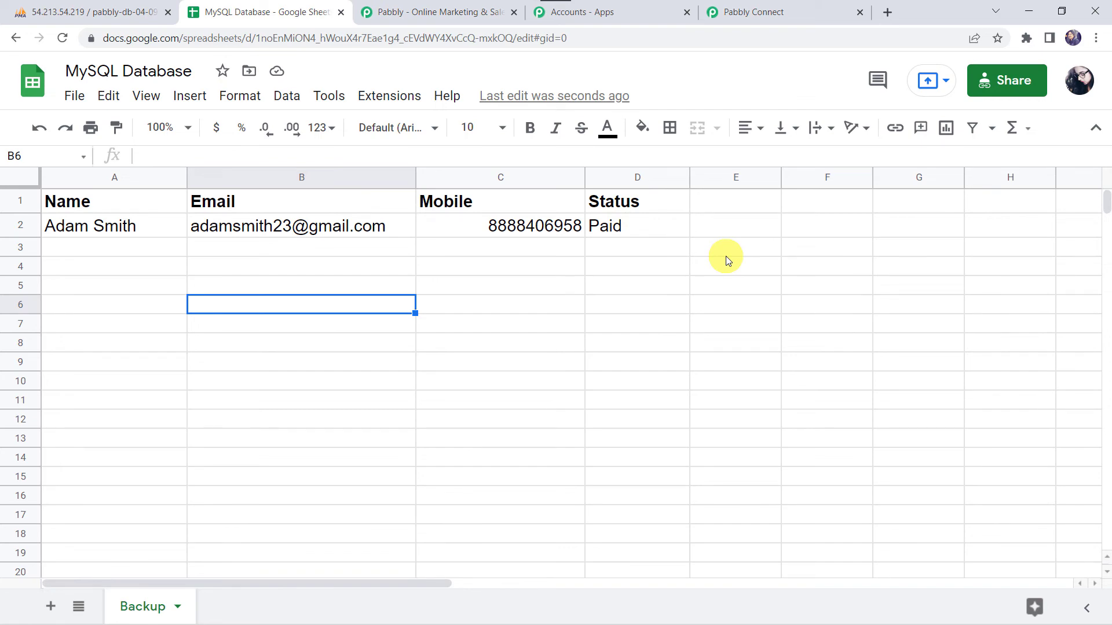
pyautogui.hotkey('ctrl', 'shift', 'Tab')
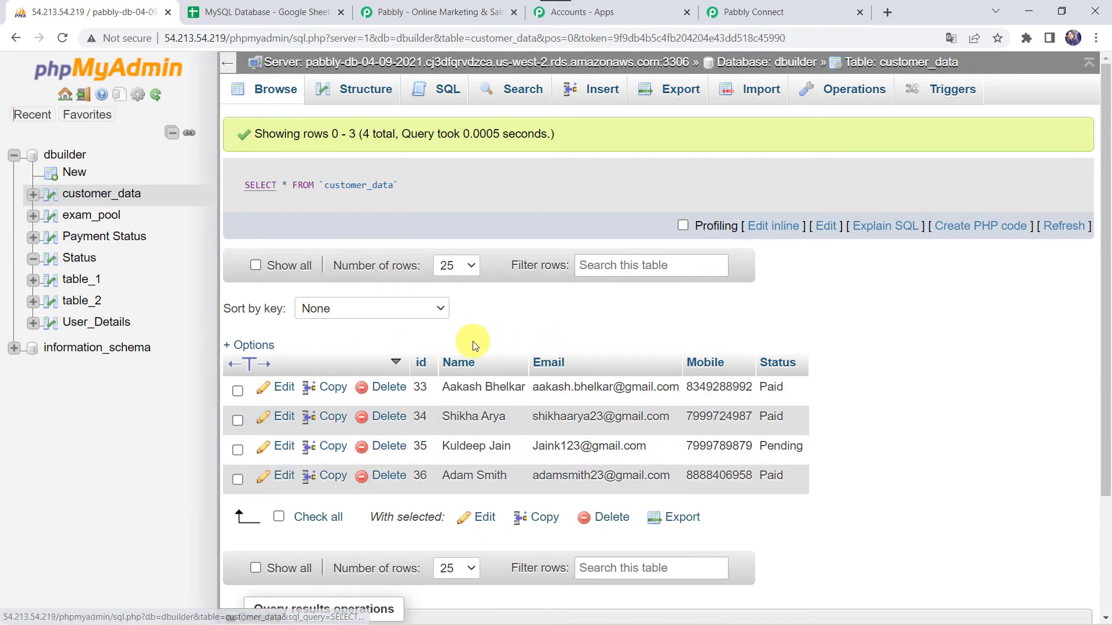
pyautogui.click(270, 13)
pyautogui.click(402, 286)
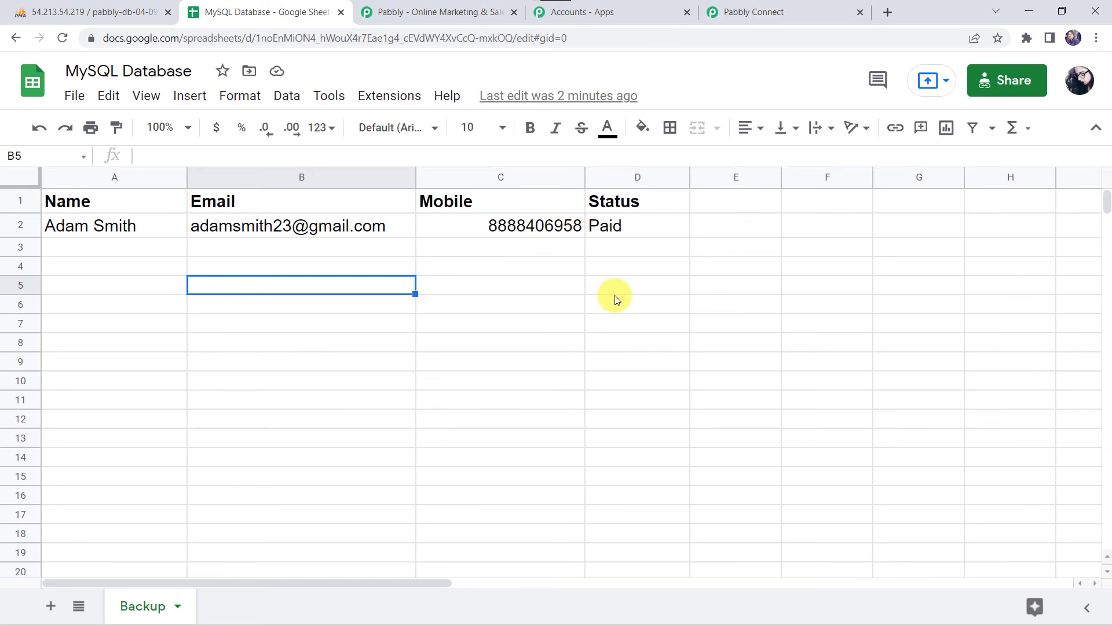
# Step: Return to the workflow and collapse the Google Sheets action and MySQL trigger cards
pyautogui.click(814, 22)
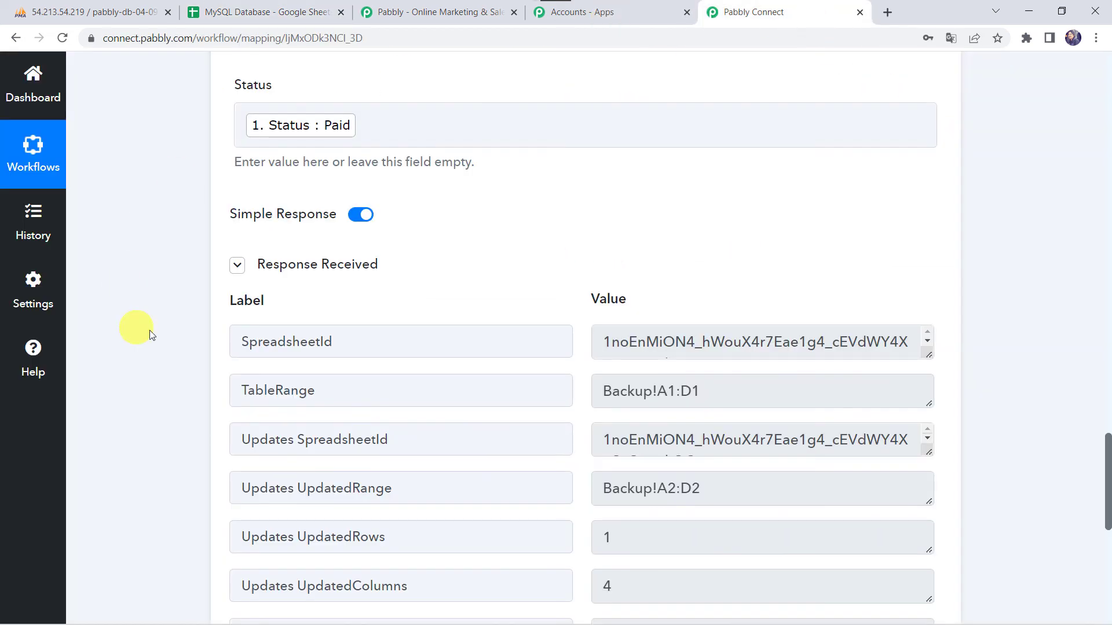
pyautogui.scroll(20, 287, 231)
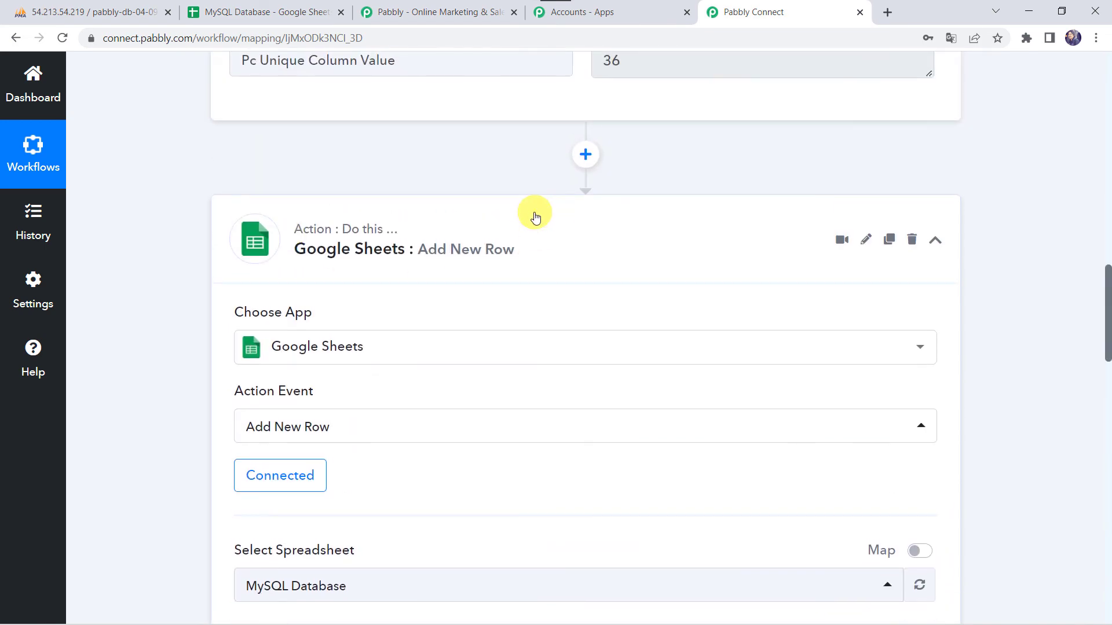
pyautogui.click(533, 216)
pyautogui.scroll(10, 531, 214)
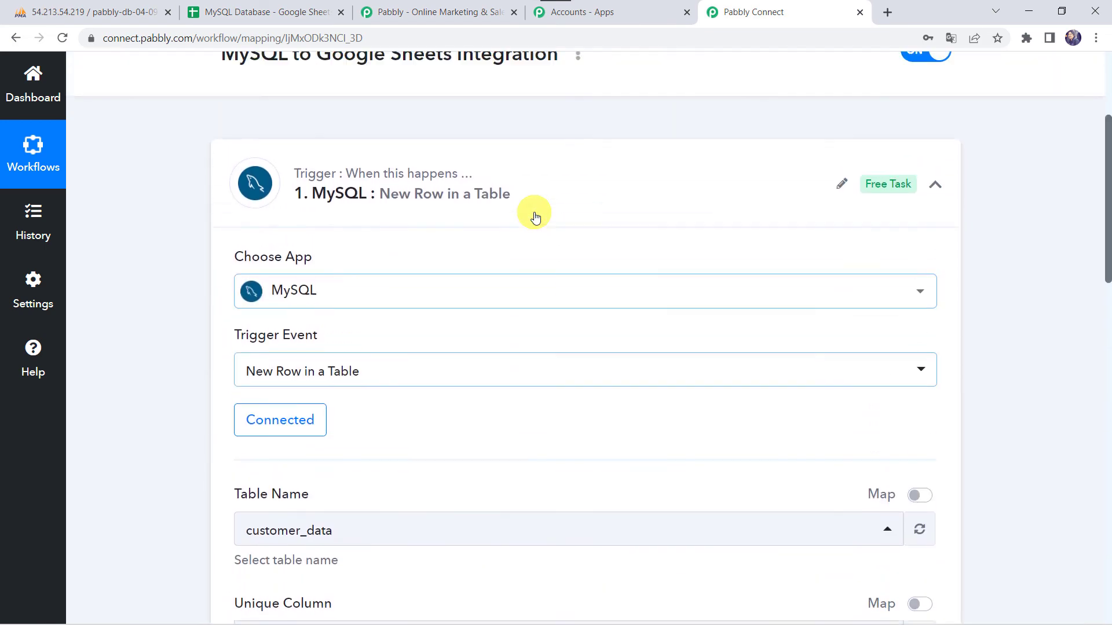
pyautogui.click(505, 231)
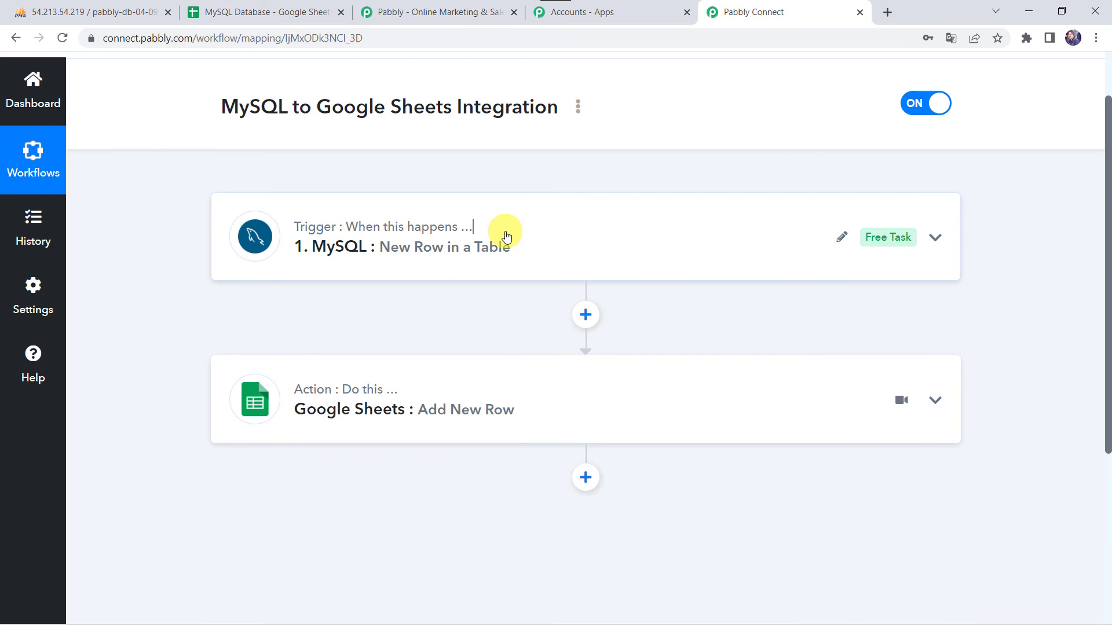